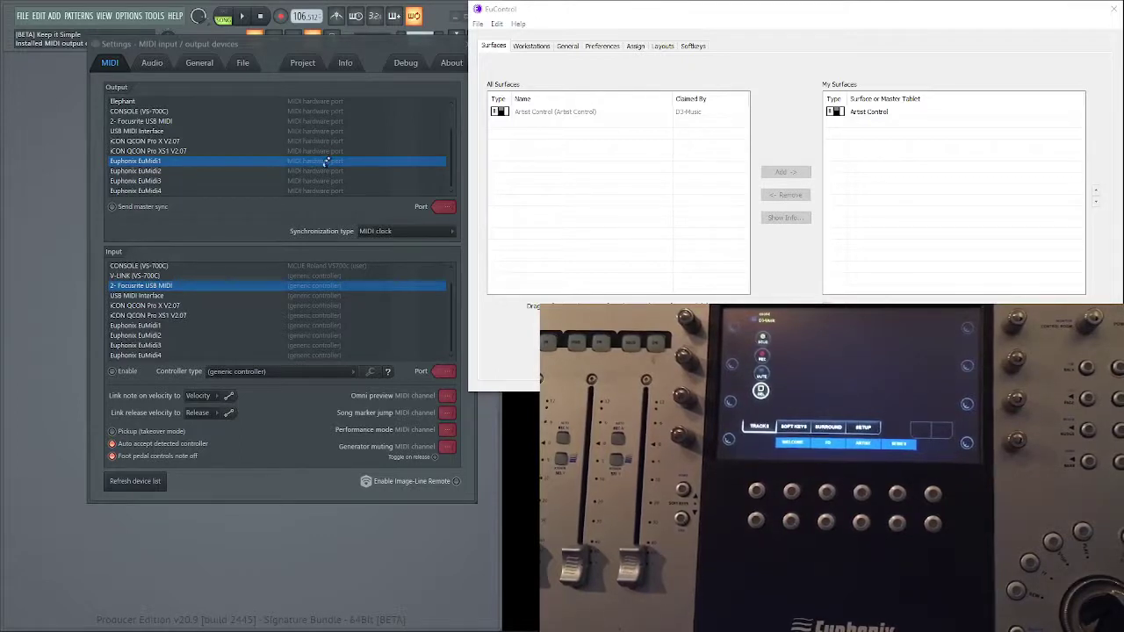
- Assign the Euphonix EuMidi1 input to the MCUE Avid or Euphonix MC Control (user) script, with EuMidi2 as output
click(324, 162)
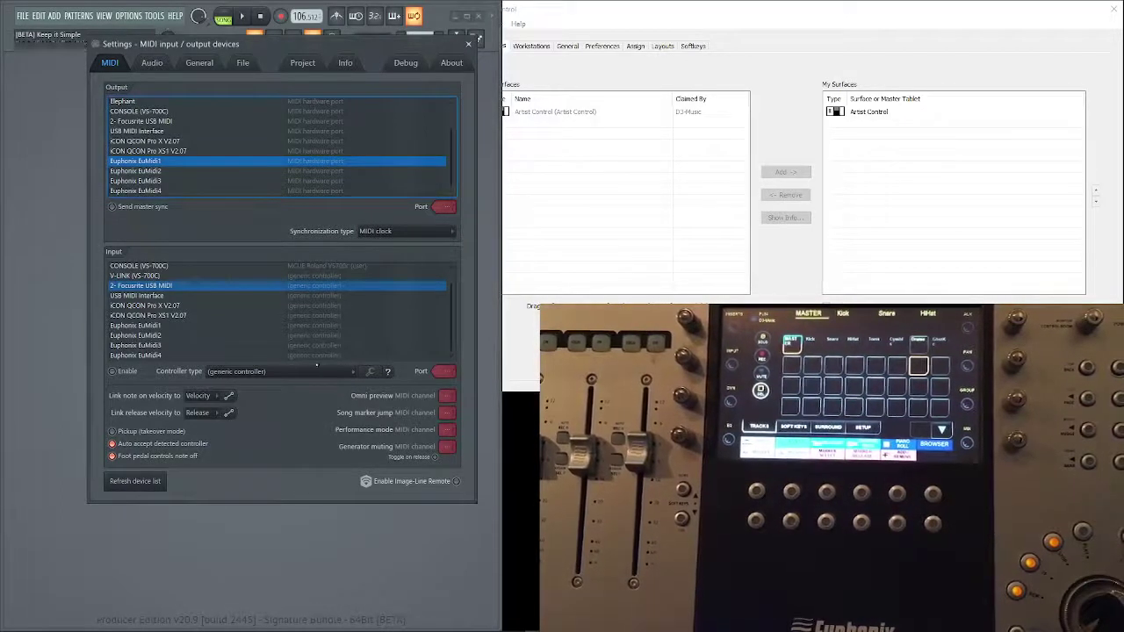
click(323, 325)
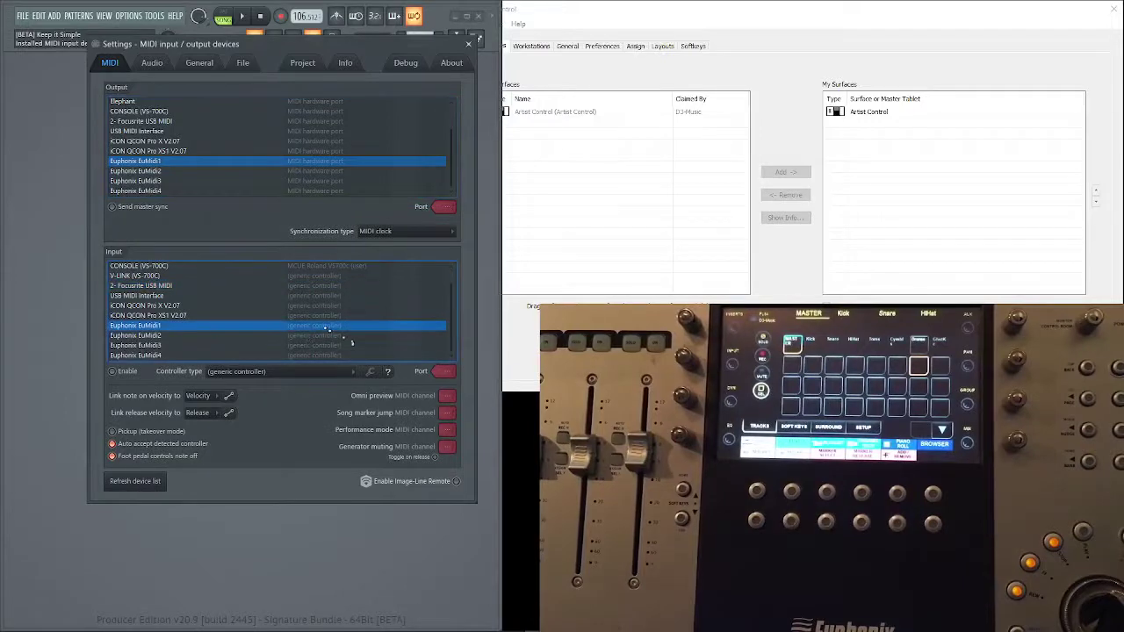
click(314, 372)
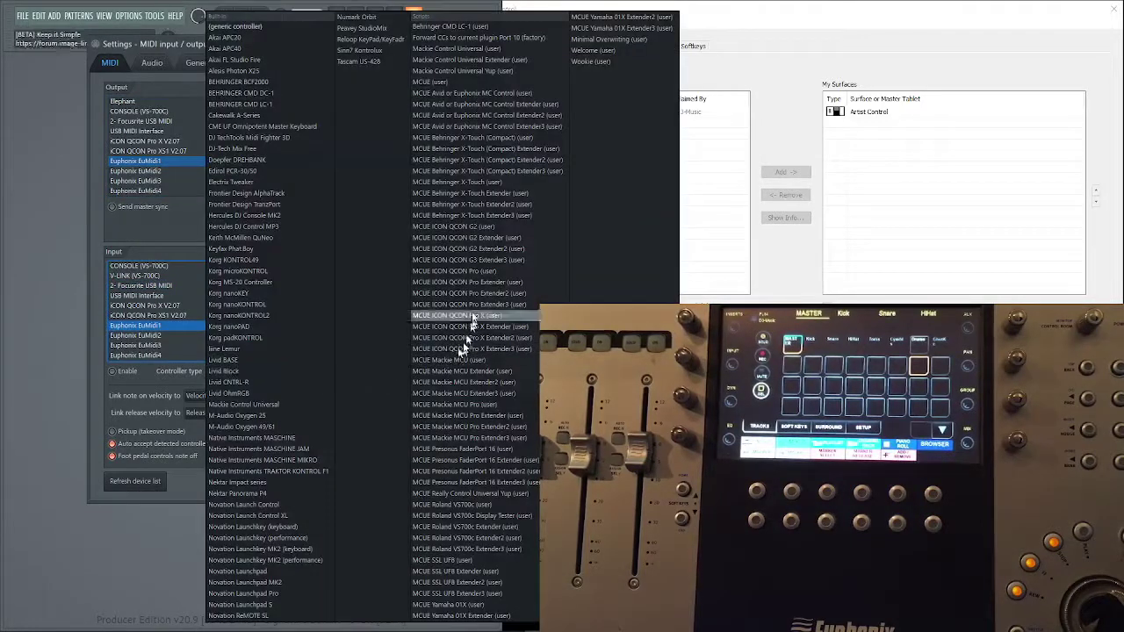
click(440, 97)
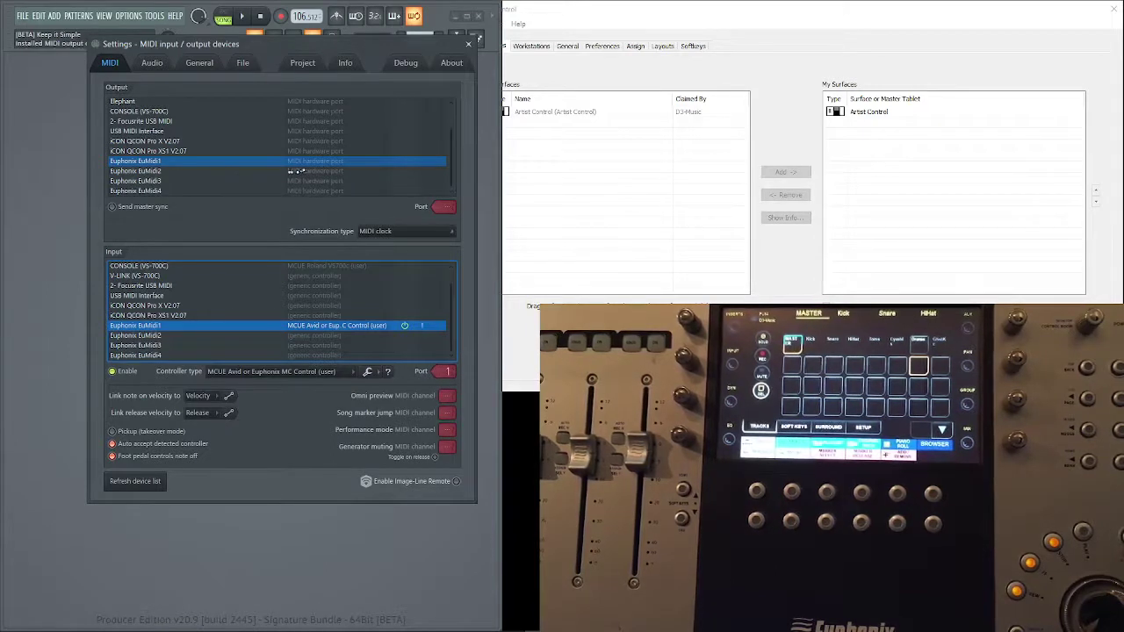
click(312, 171)
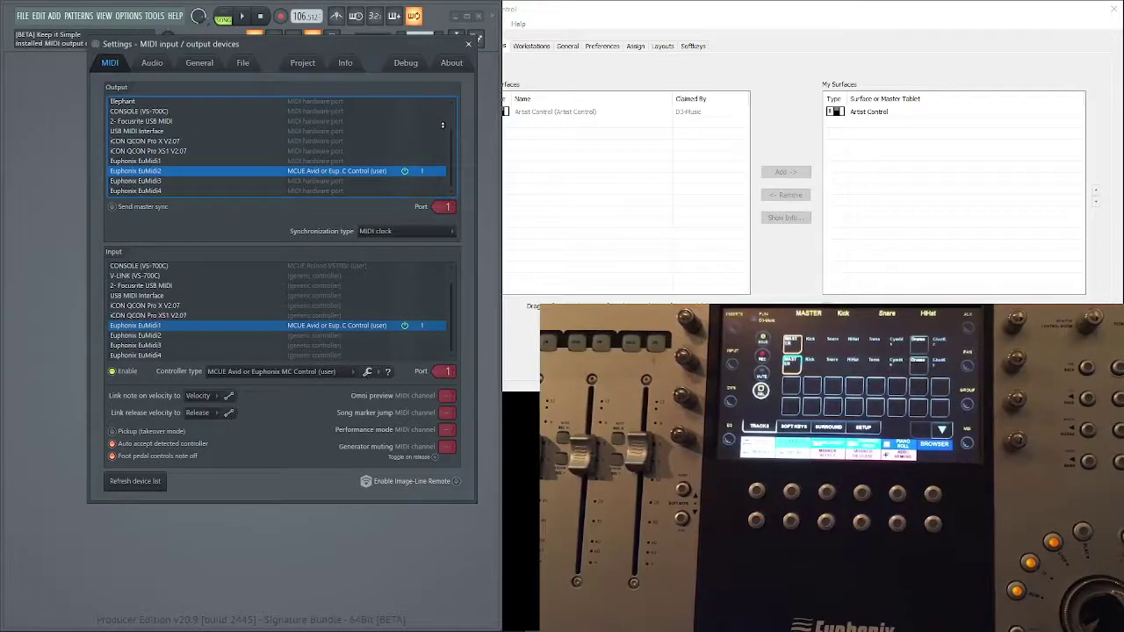
- Close the MIDI settings, open the Mixer from View, and move it to the top of the screen
click(468, 43)
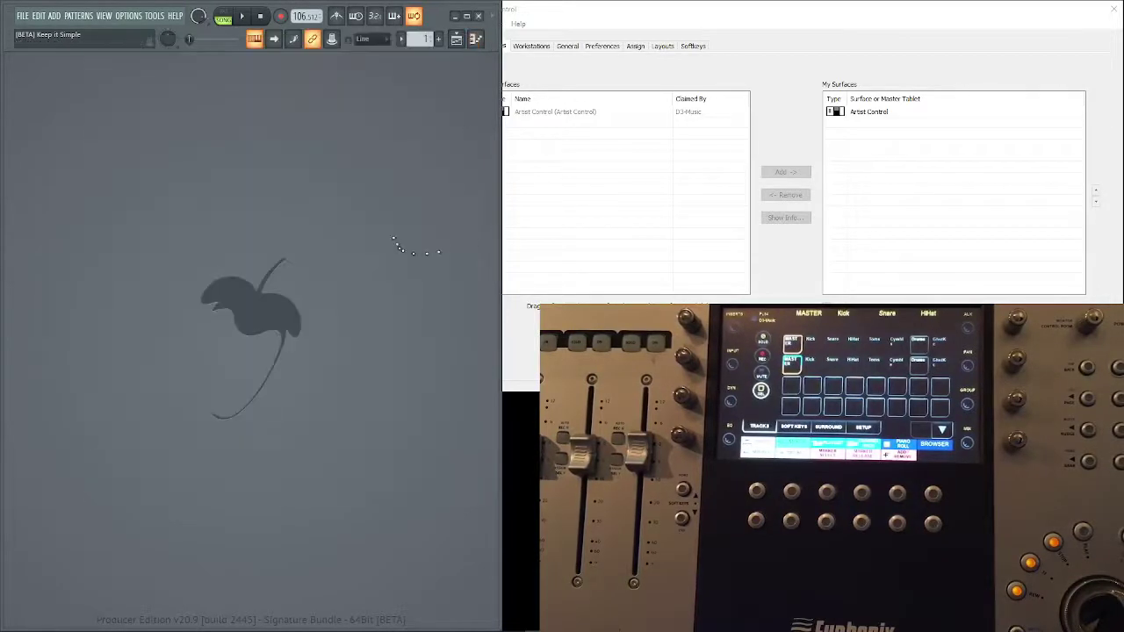
click(103, 16)
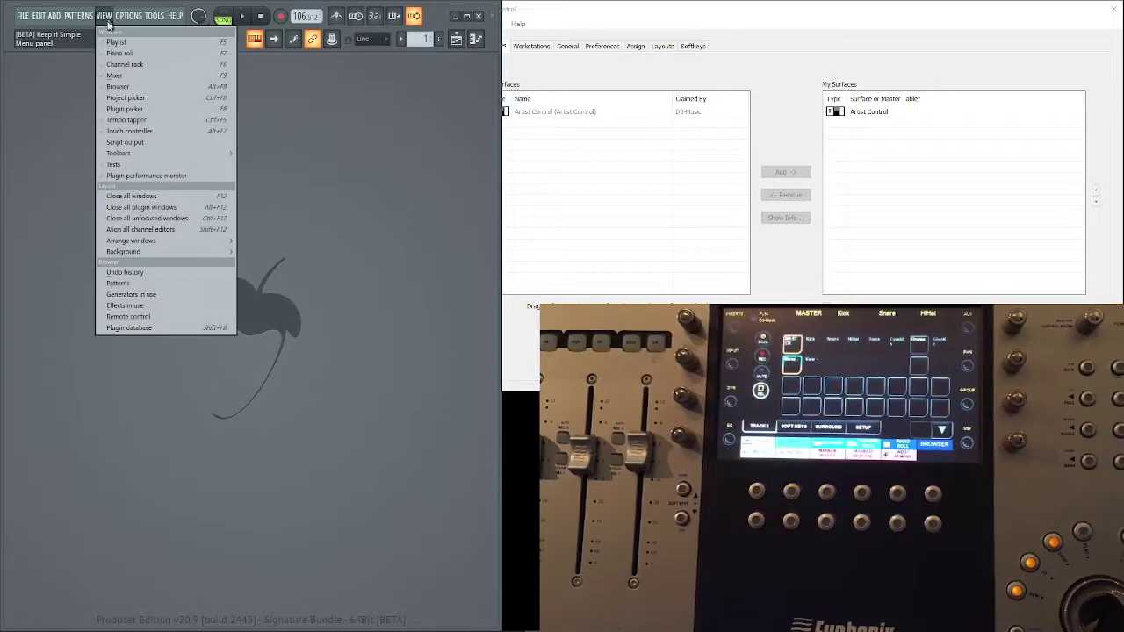
click(134, 75)
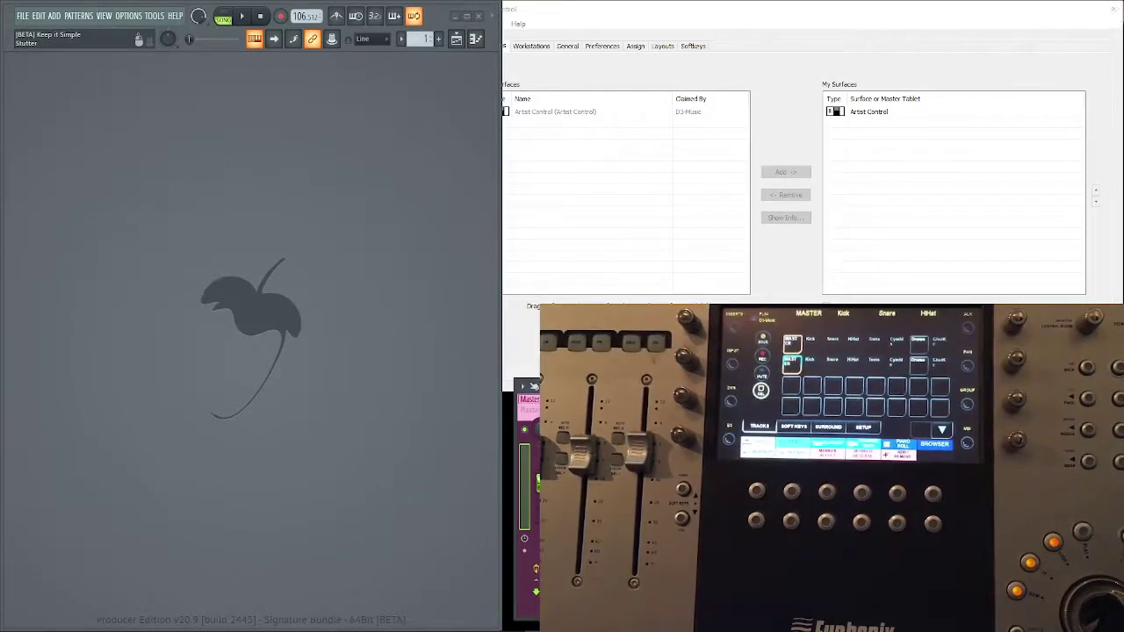
click(1117, 16)
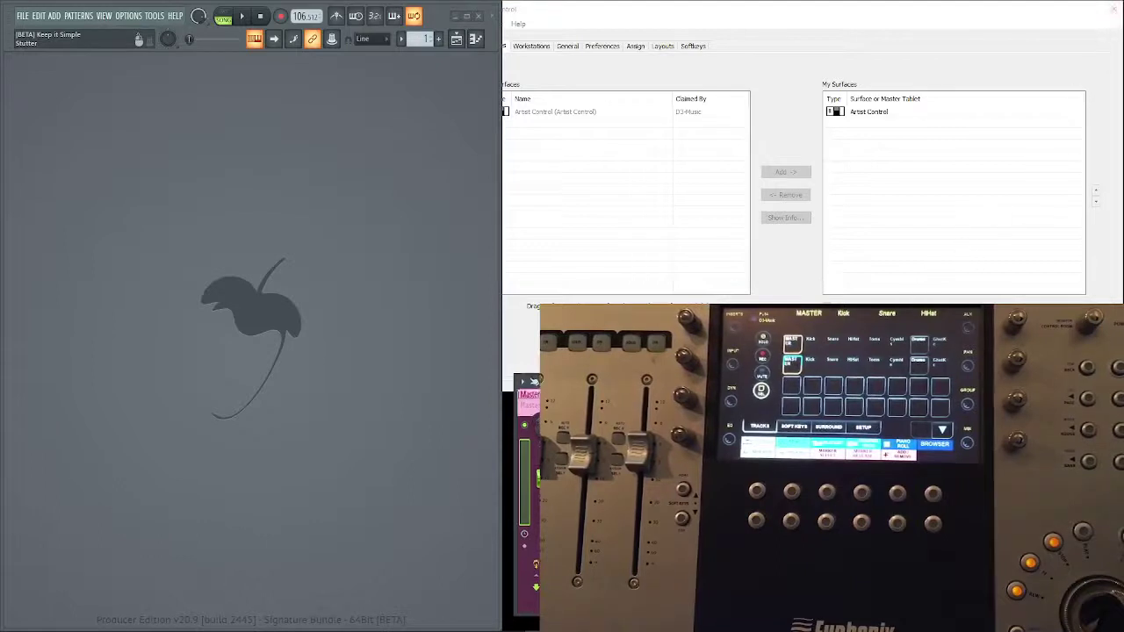
drag(836, 95, 848, 7)
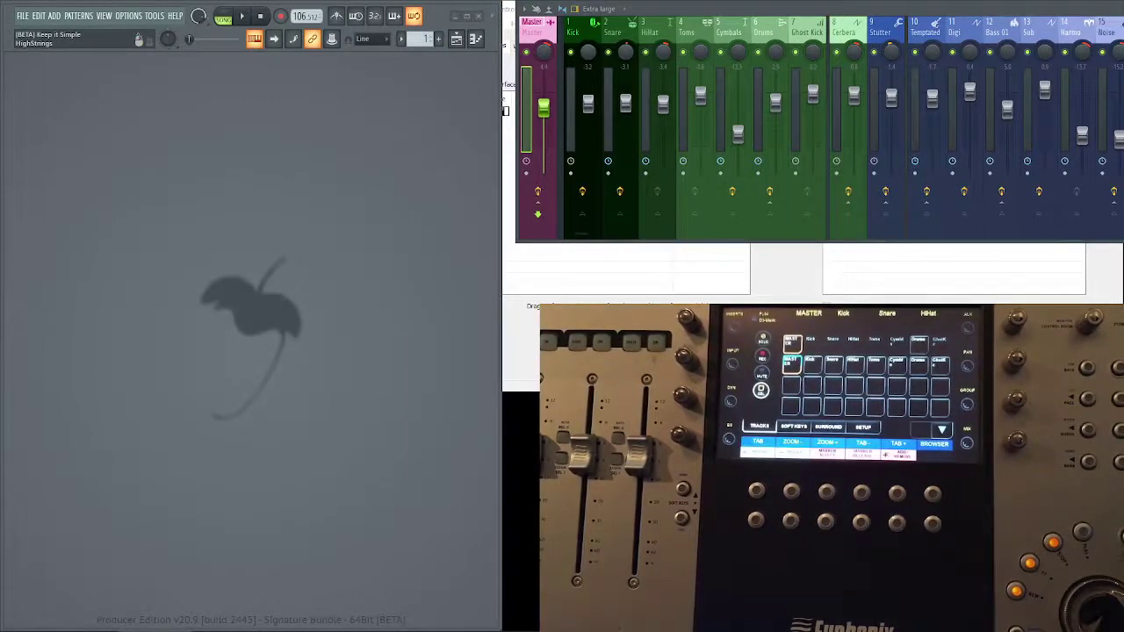
- Bring the Sound On Sound MC Control review over the mixer and restore Edge to a smaller window
drag(1119, 75, 477, 8)
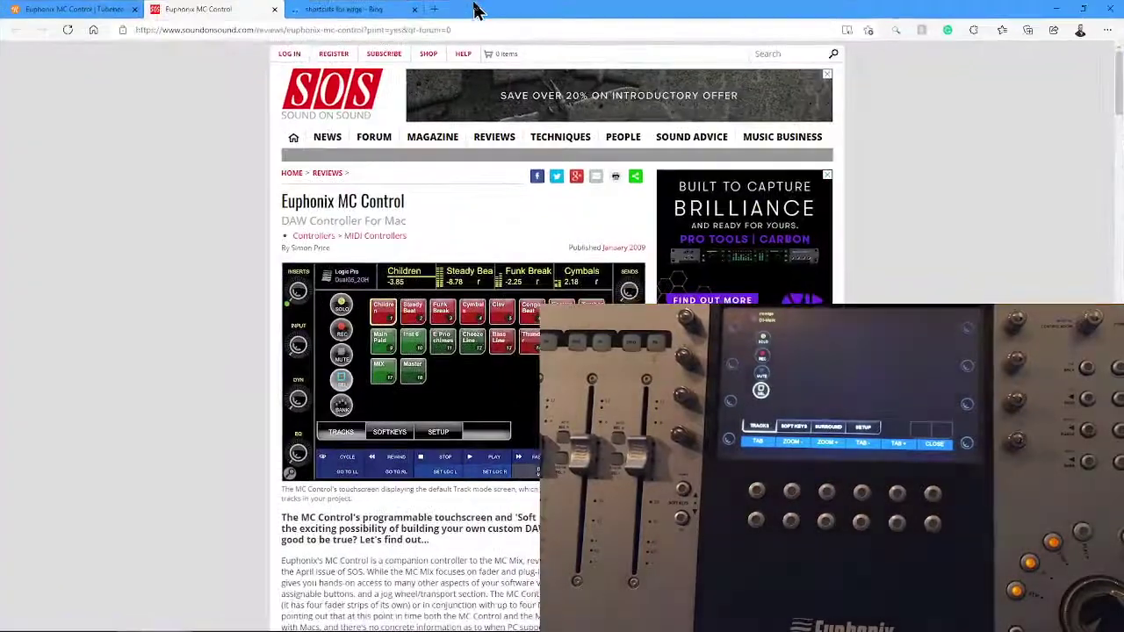
click(1082, 10)
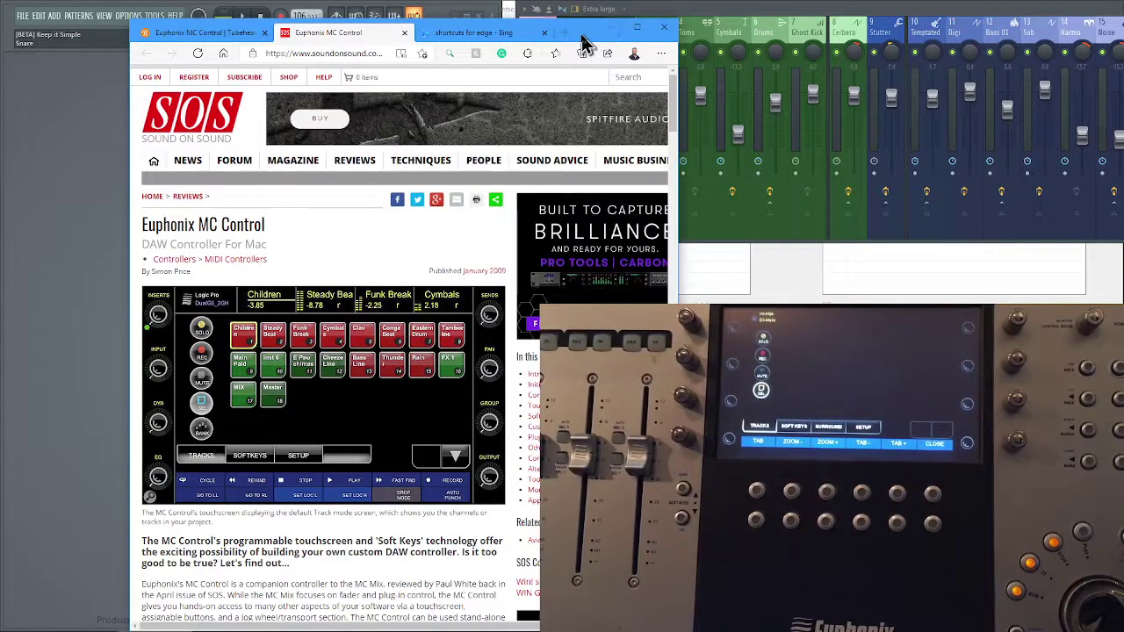
- Move the browser window aside to uncover FL Studio's mixer
drag(583, 42, 1123, 44)
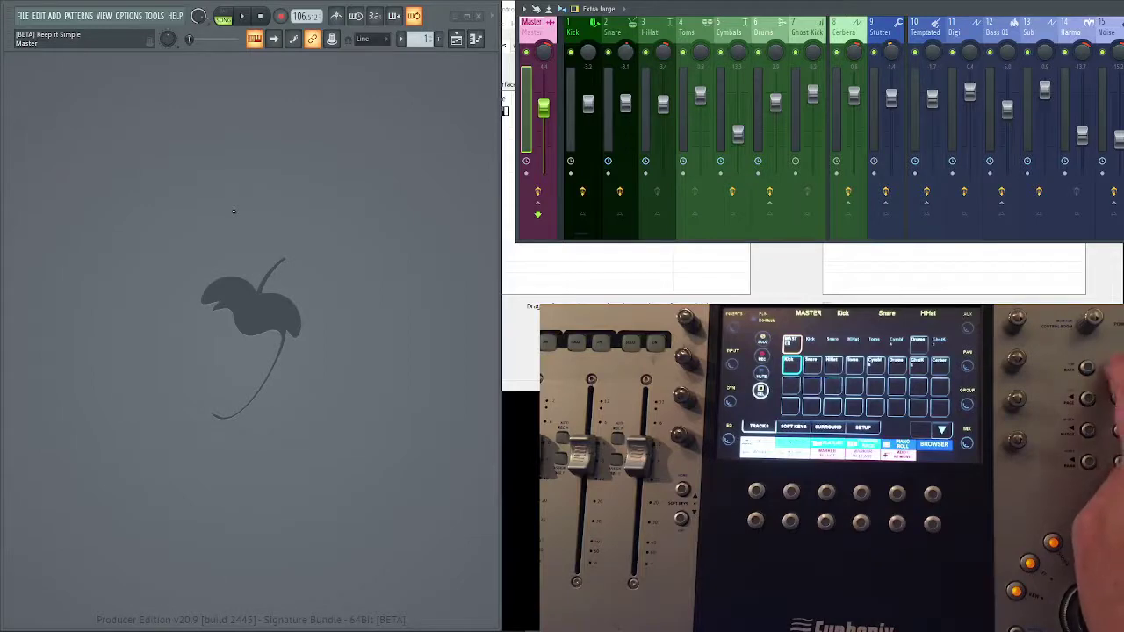
key(alt+Tab)
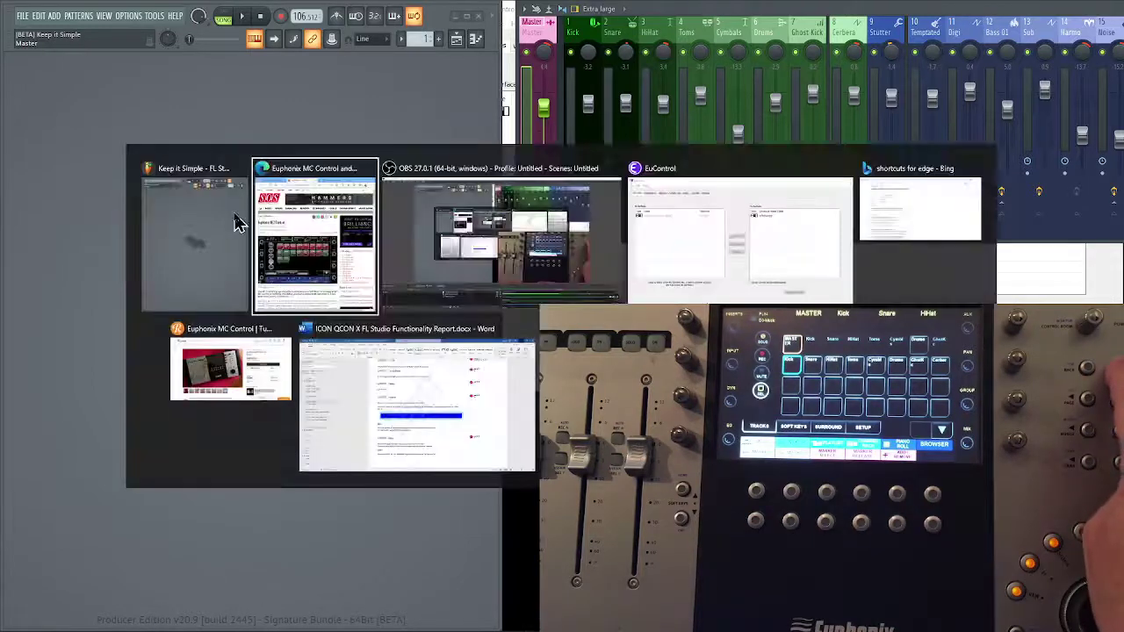
click(237, 222)
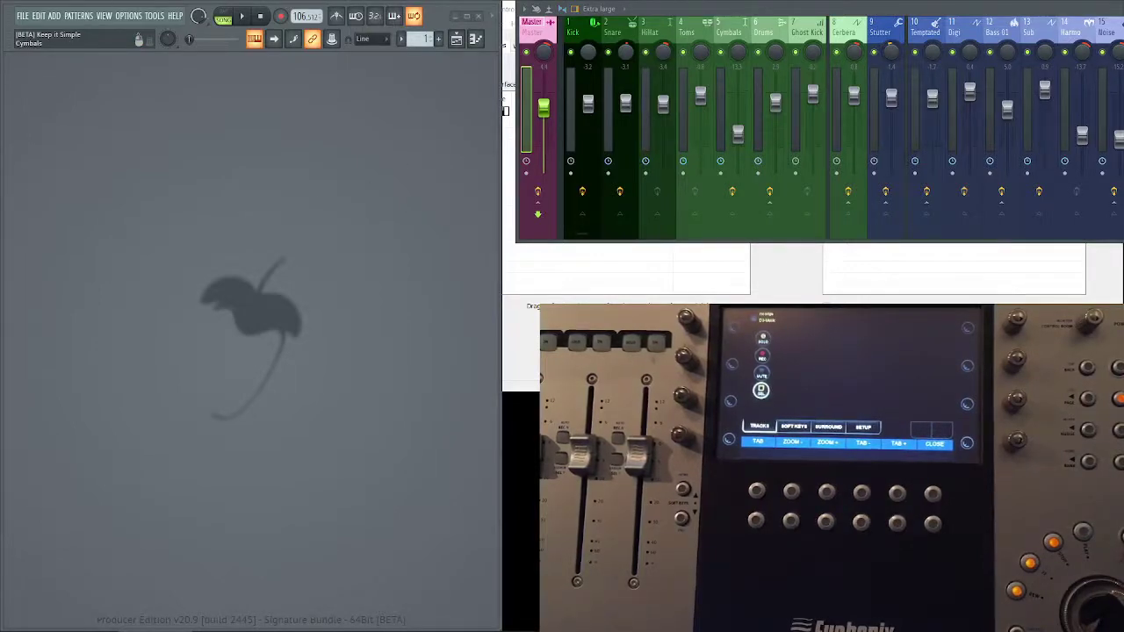
key(alt+Tab)
drag(1097, 141, 507, 55)
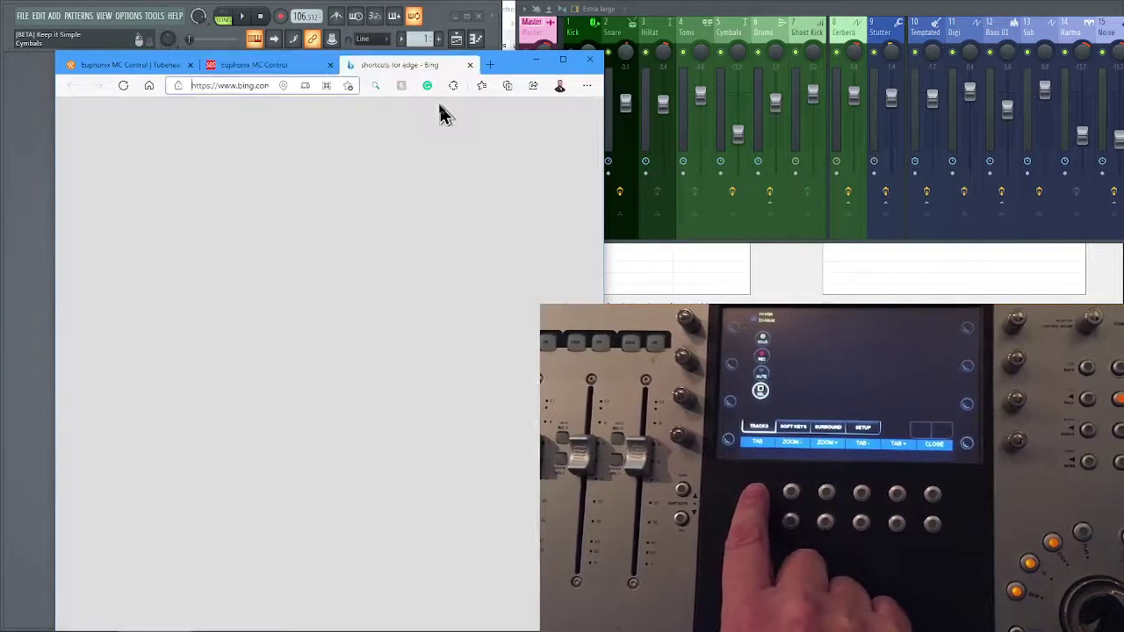
key(ctrl+Tab)
key(ctrl+Tab)
key(ctrl+Tab)
key(ctrl+Tab)
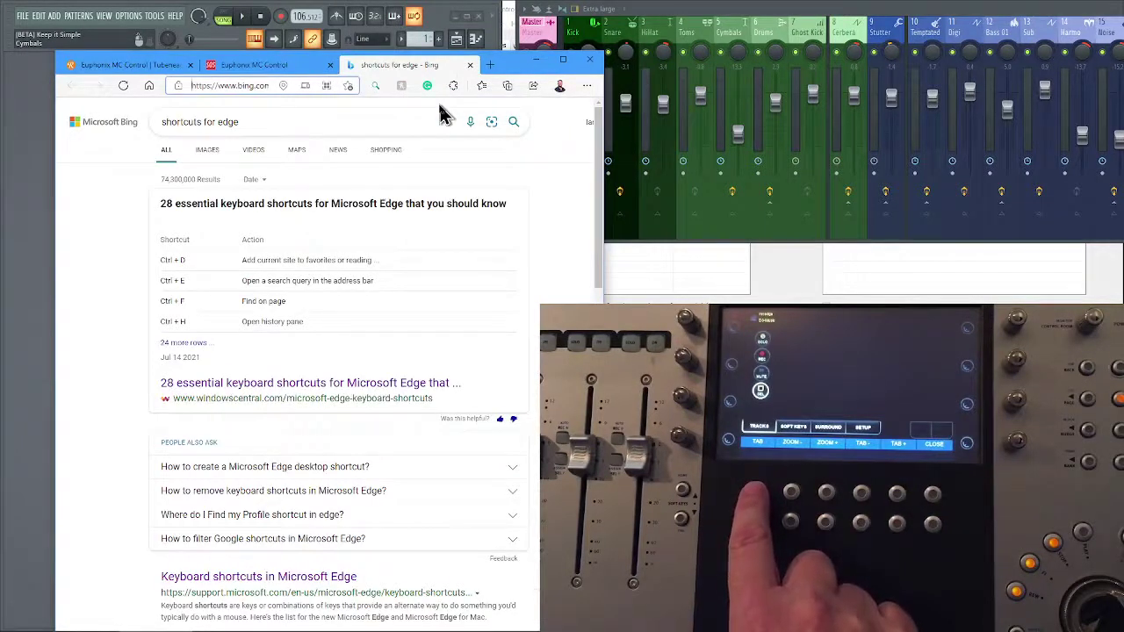
key(ctrl+Tab)
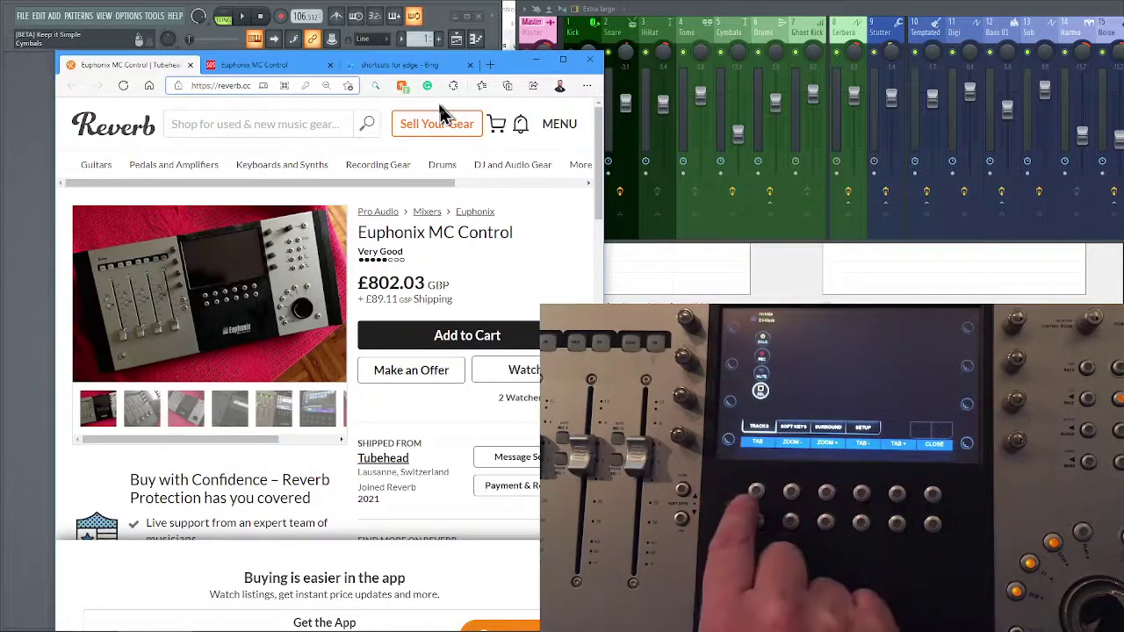
key(ctrl+plus)
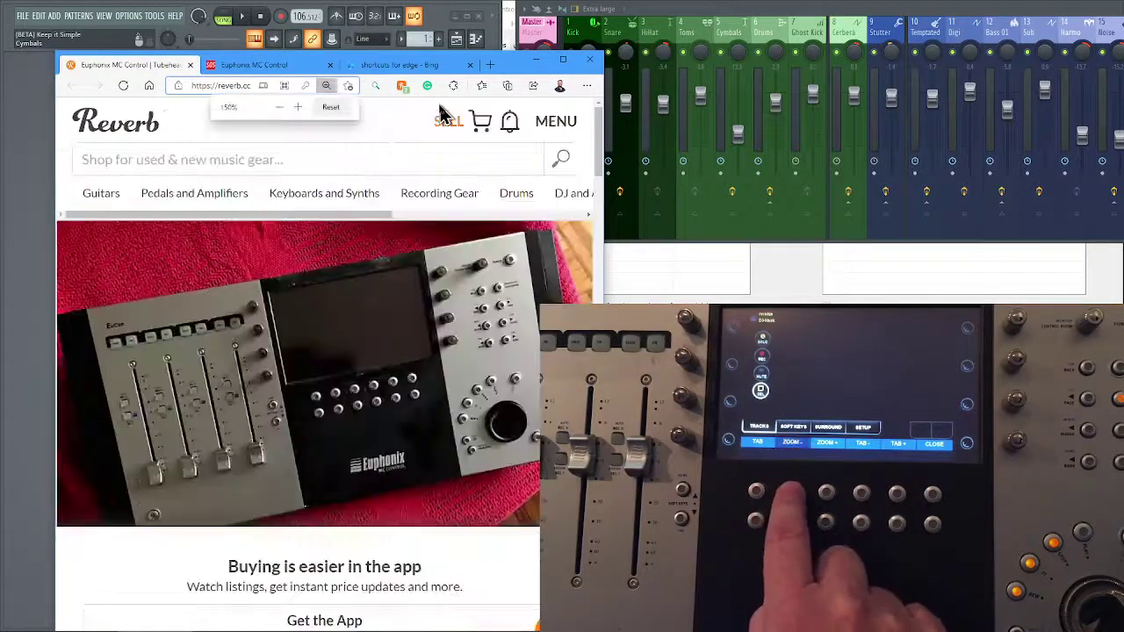
key(ctrl+plus)
key(ctrl+plus)
key(ctrl+plus)
key(ctrl+plus)
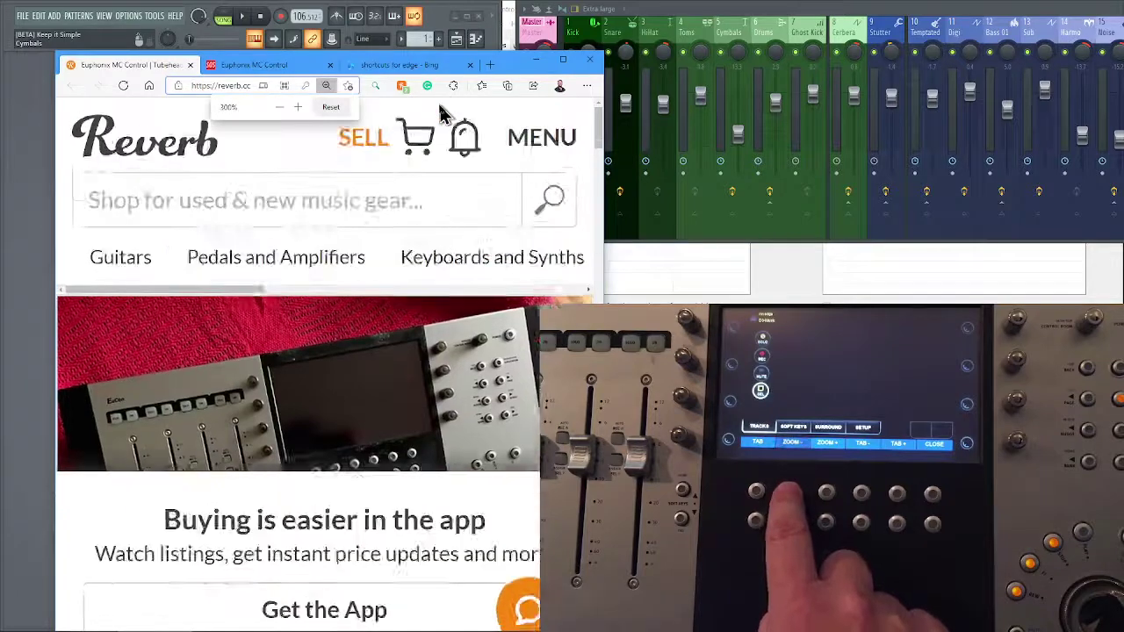
key(ctrl+minus)
key(ctrl+minus)
key(ctrl+minus)
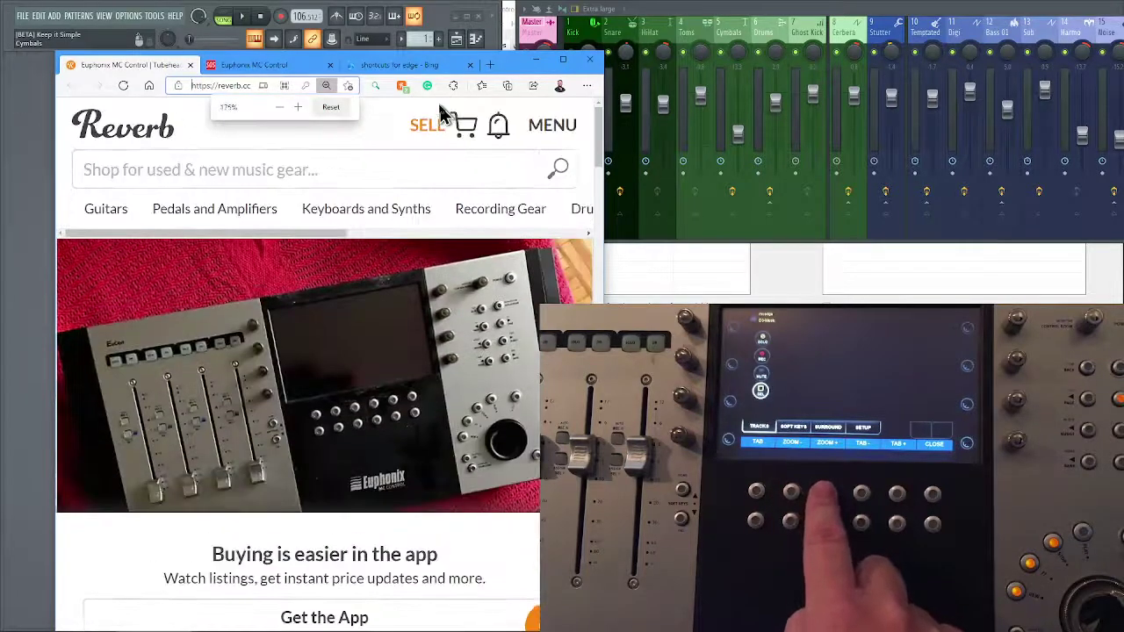
key(ctrl+minus)
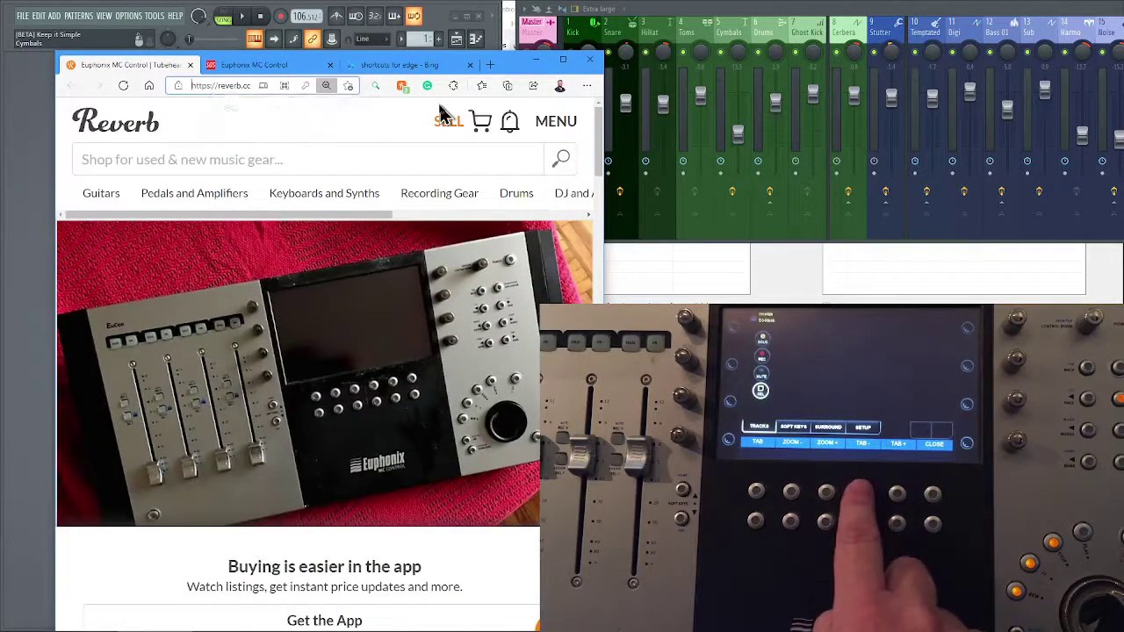
key(ctrl+t)
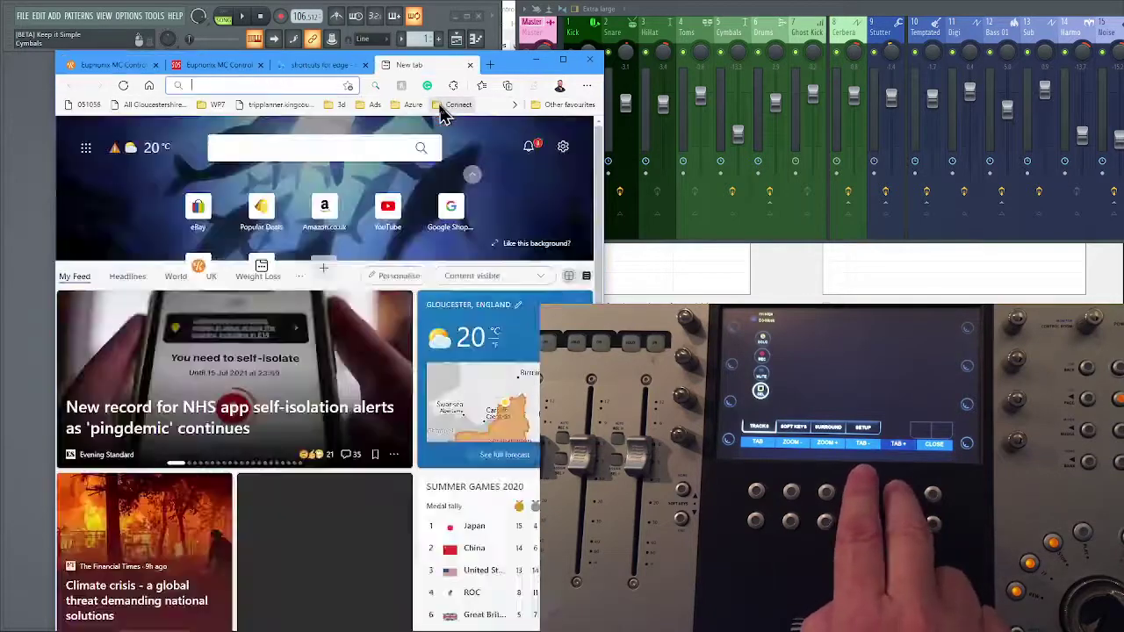
key(ctrl+w)
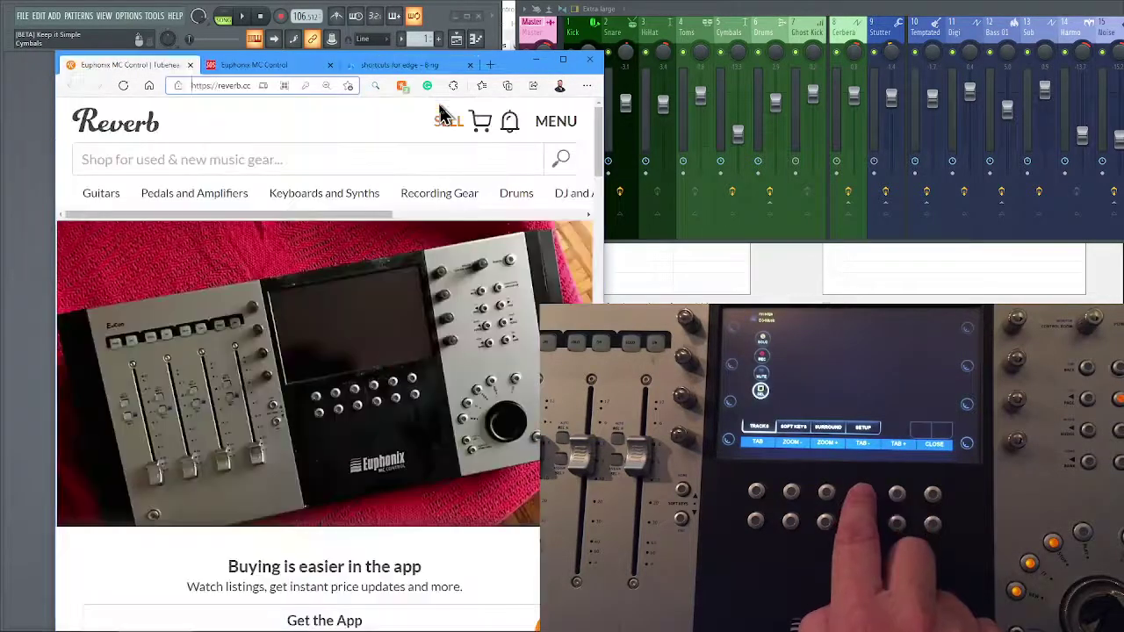
- Close the Edge window with Alt+F4 to return to FL Studio
key(alt+F4)
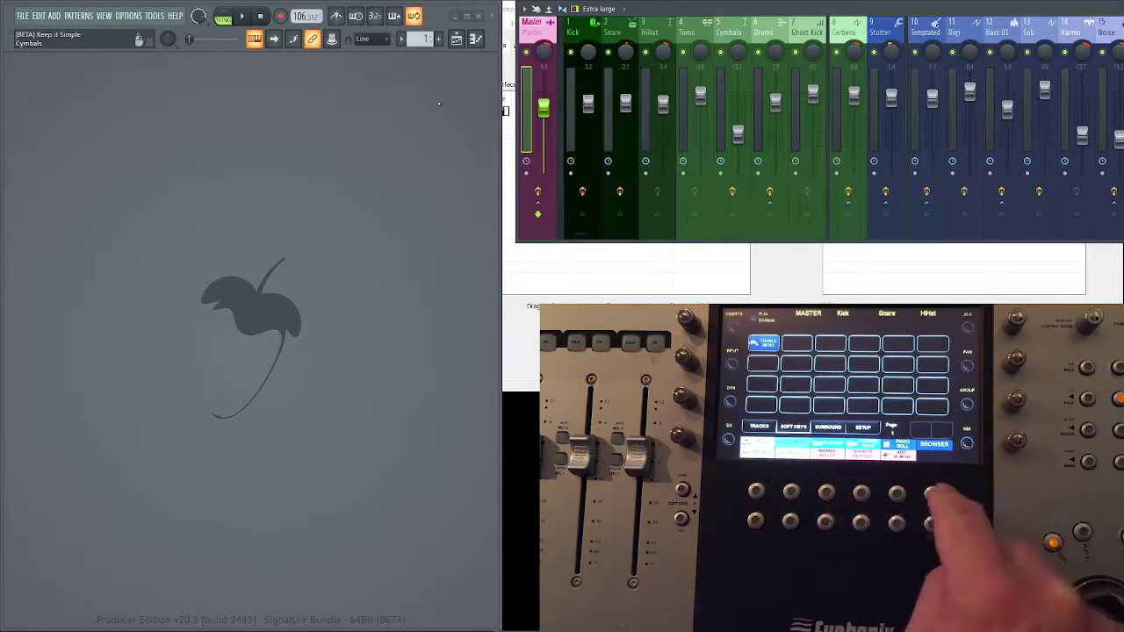
- Open FL Studio's file browser, then view EuControl's strip assignments showing four auto-assigned Artist Control strips
key(alt+F8)
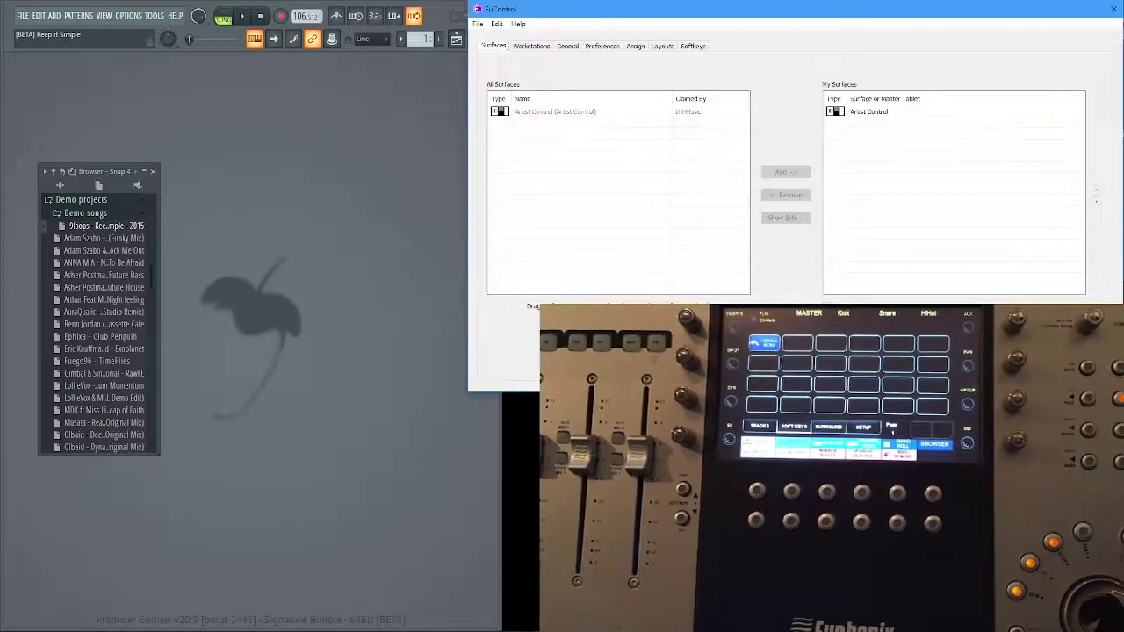
click(693, 47)
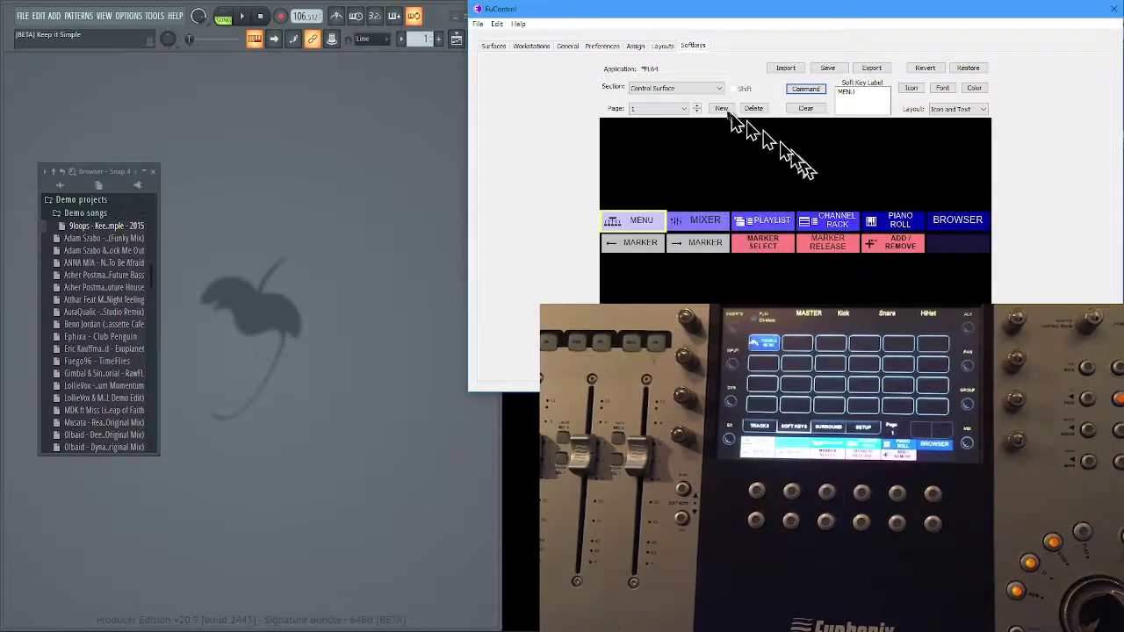
click(635, 47)
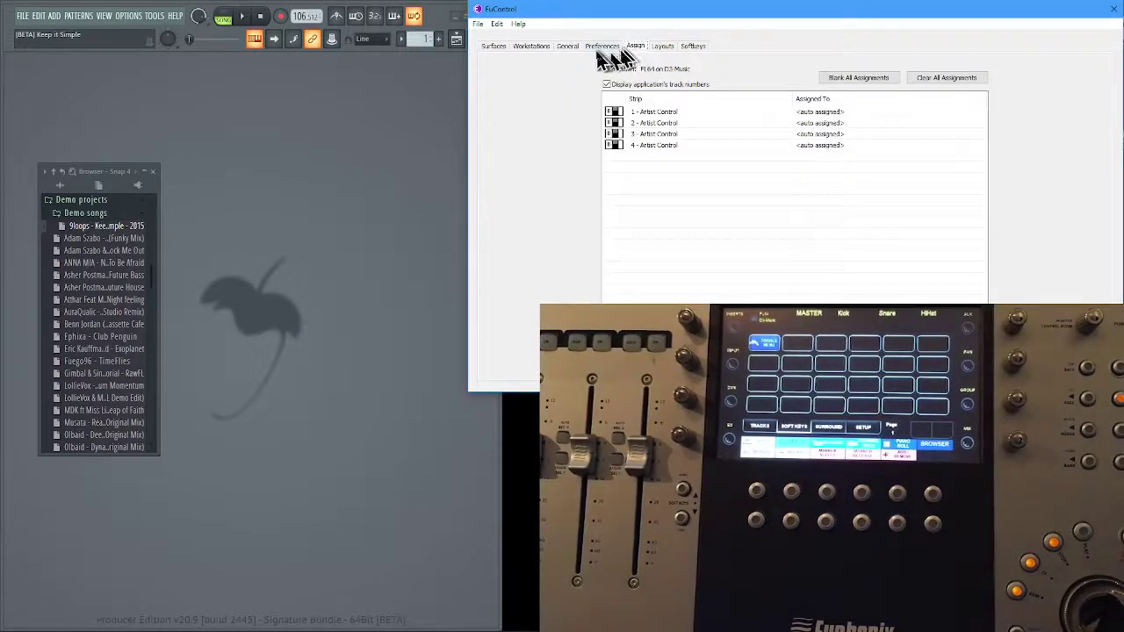
- Try the Artist Control display brightness at maximum, leave it at minimum, and return to Soft Keys
click(602, 48)
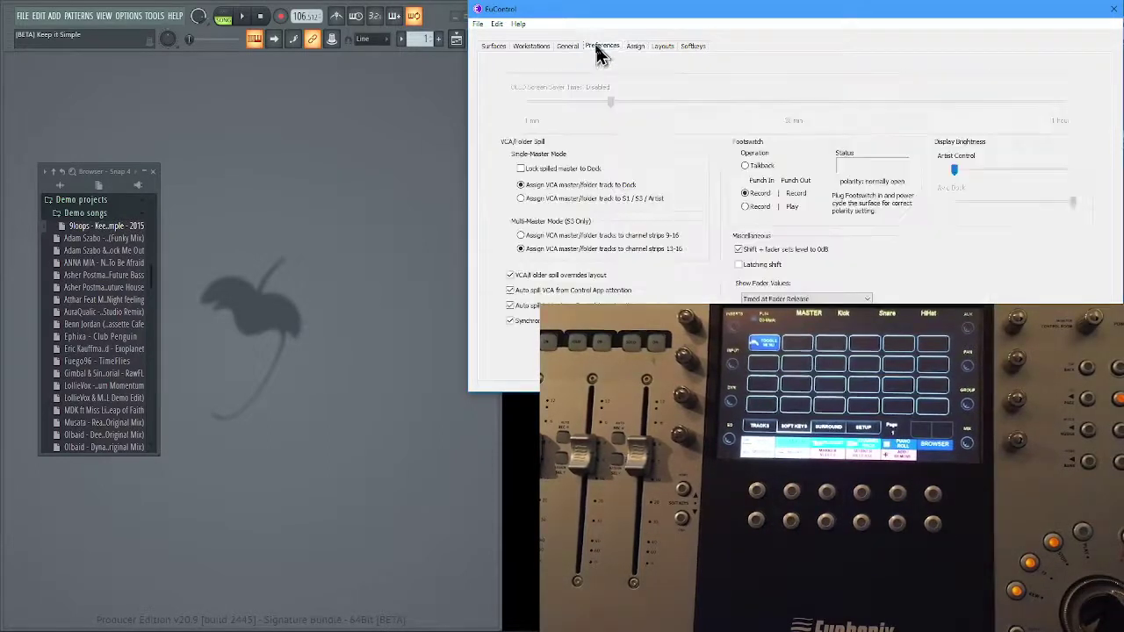
click(953, 175)
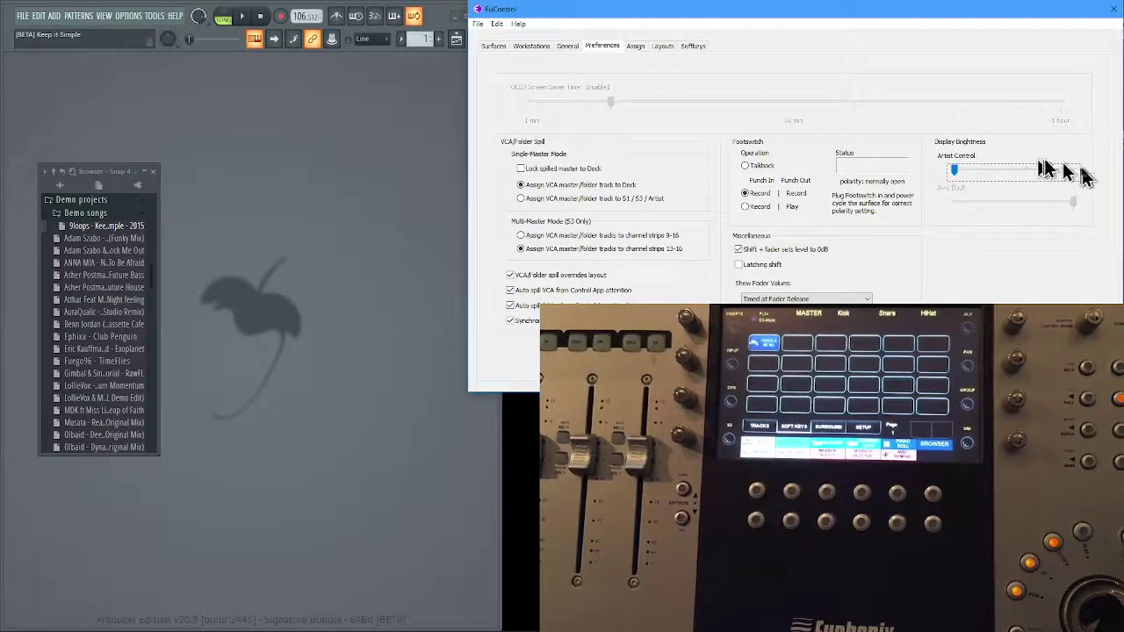
drag(957, 171, 1091, 179)
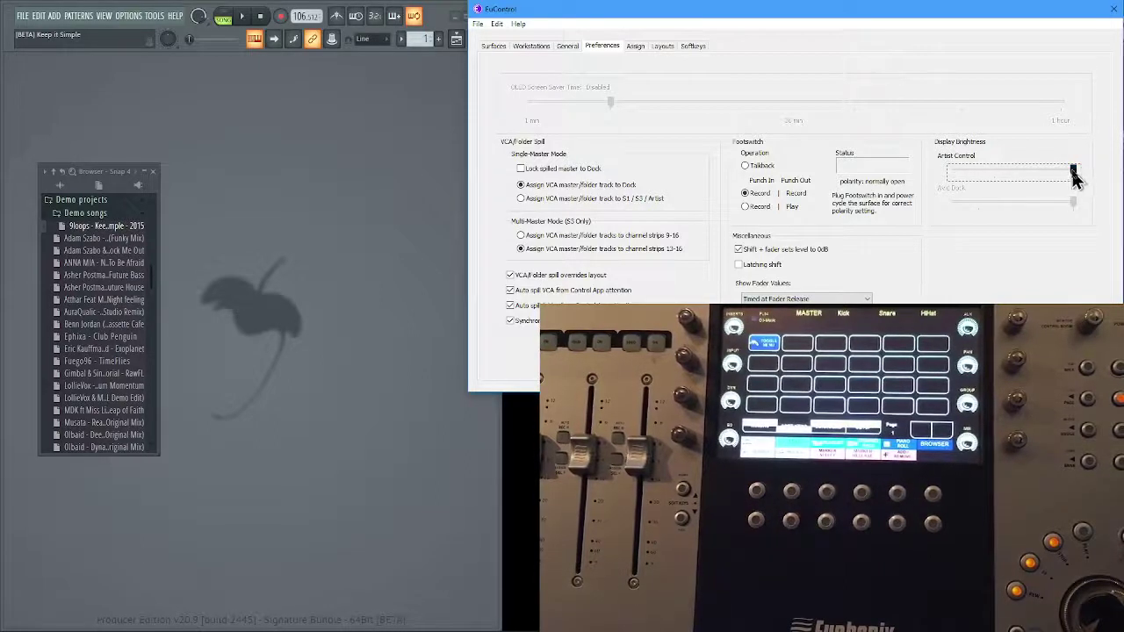
drag(1072, 170, 961, 208)
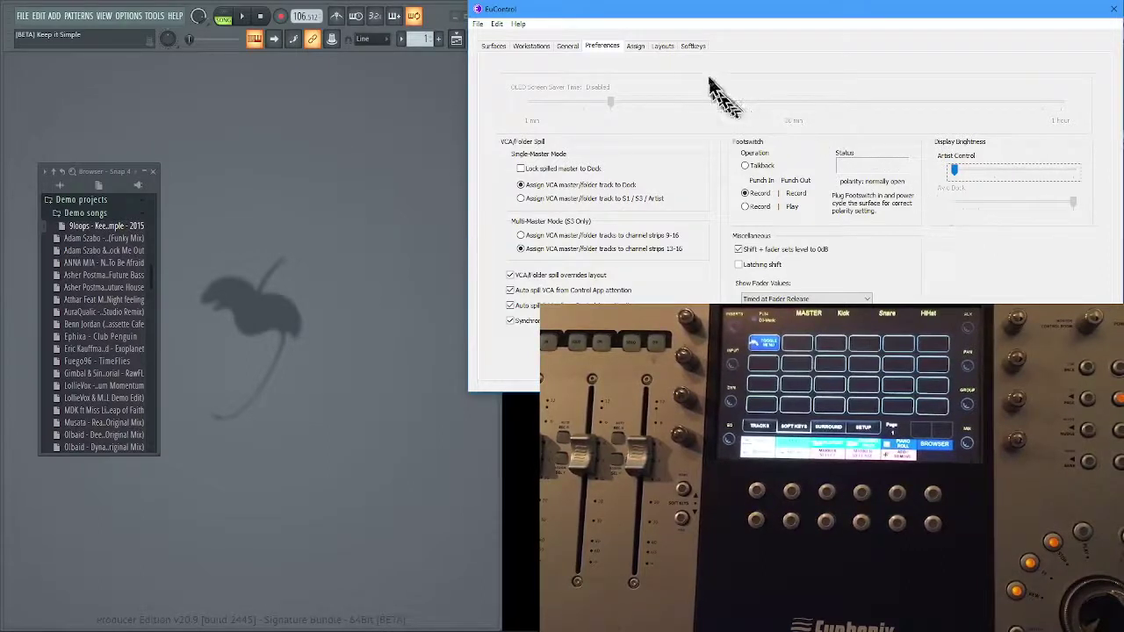
click(693, 47)
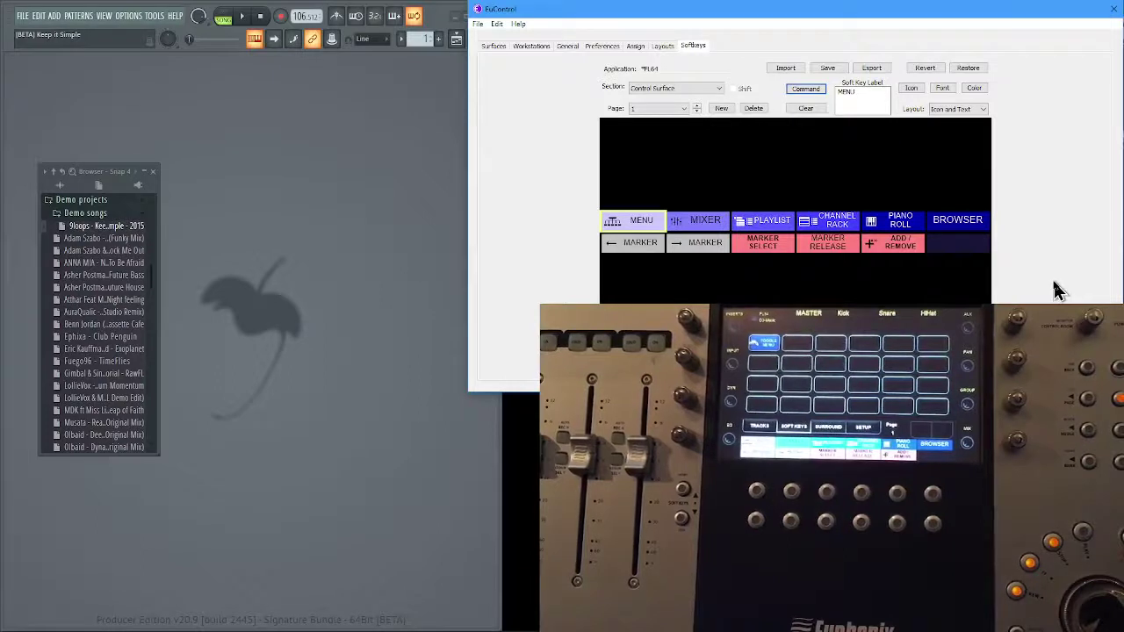
- Select the empty soft key slot beside ADD / REMOVE on FL64 page 1
click(965, 250)
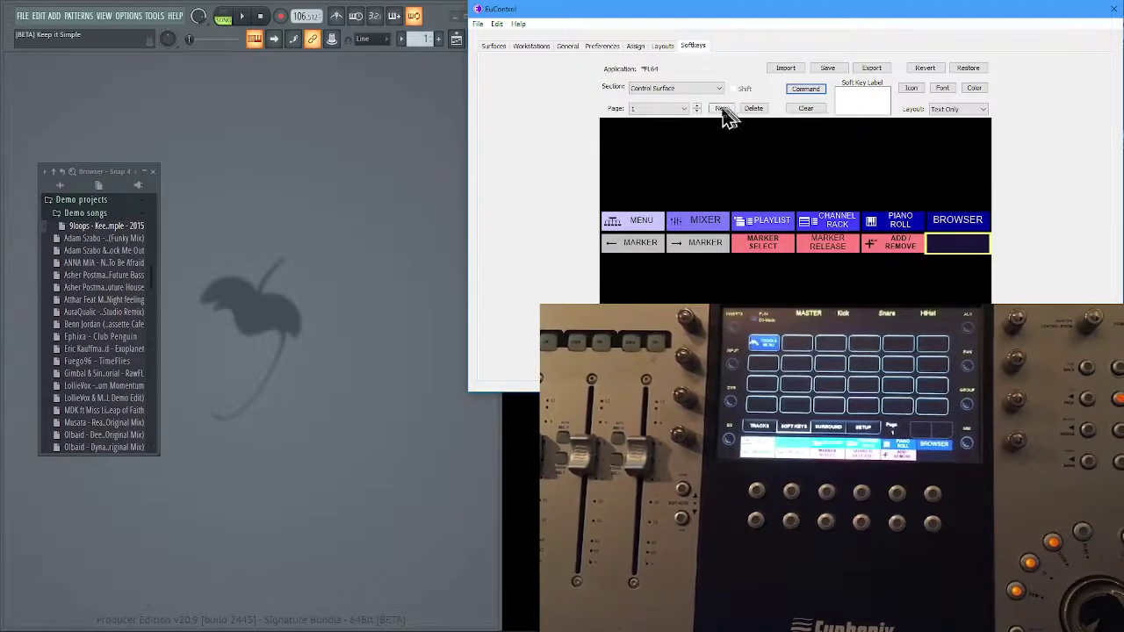
click(654, 109)
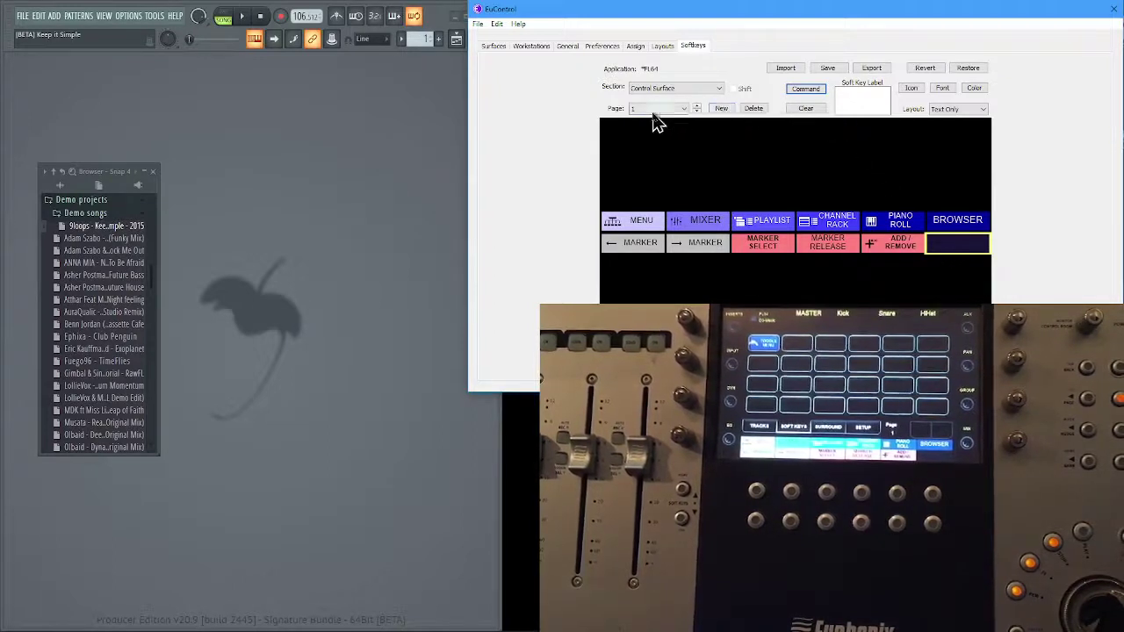
- Add a keystroke command with the Control modifier to the new soft key
click(802, 91)
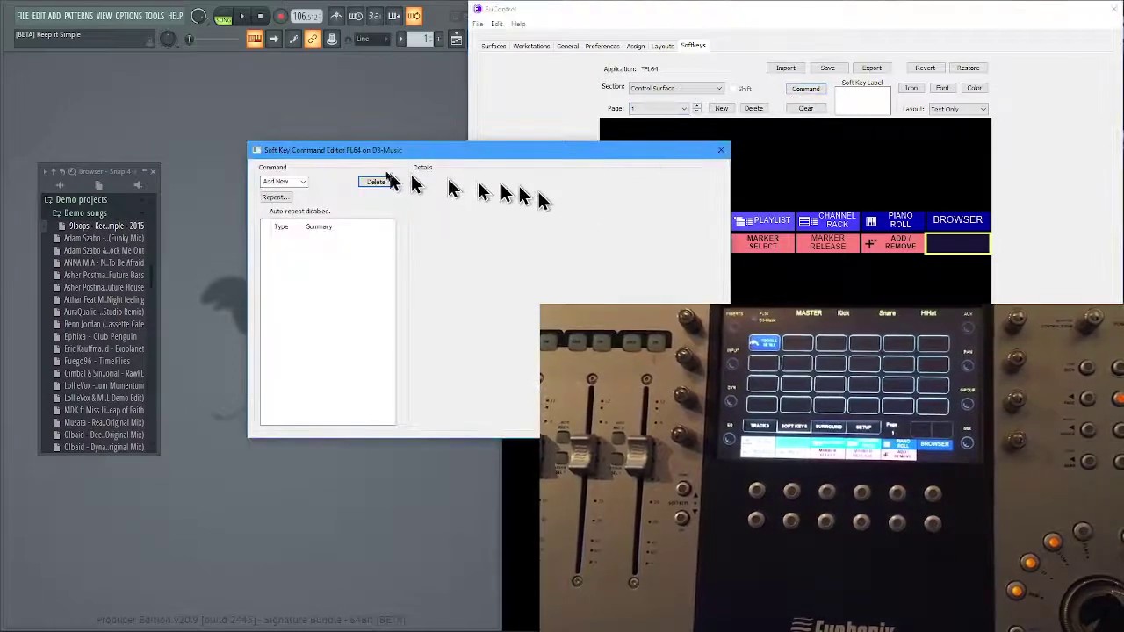
click(301, 186)
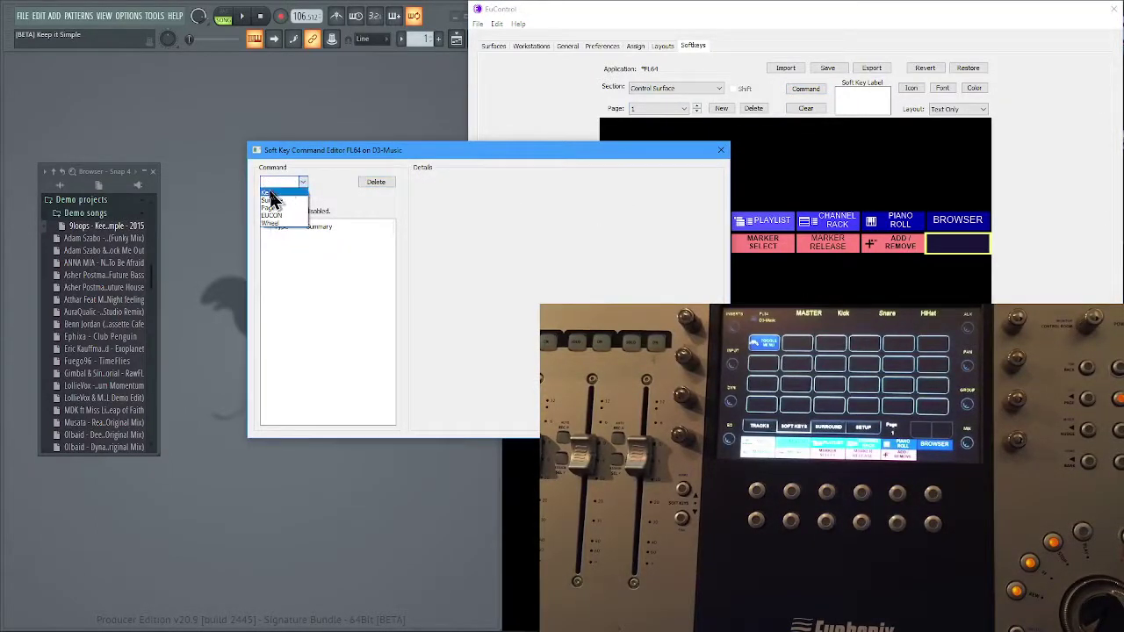
click(270, 194)
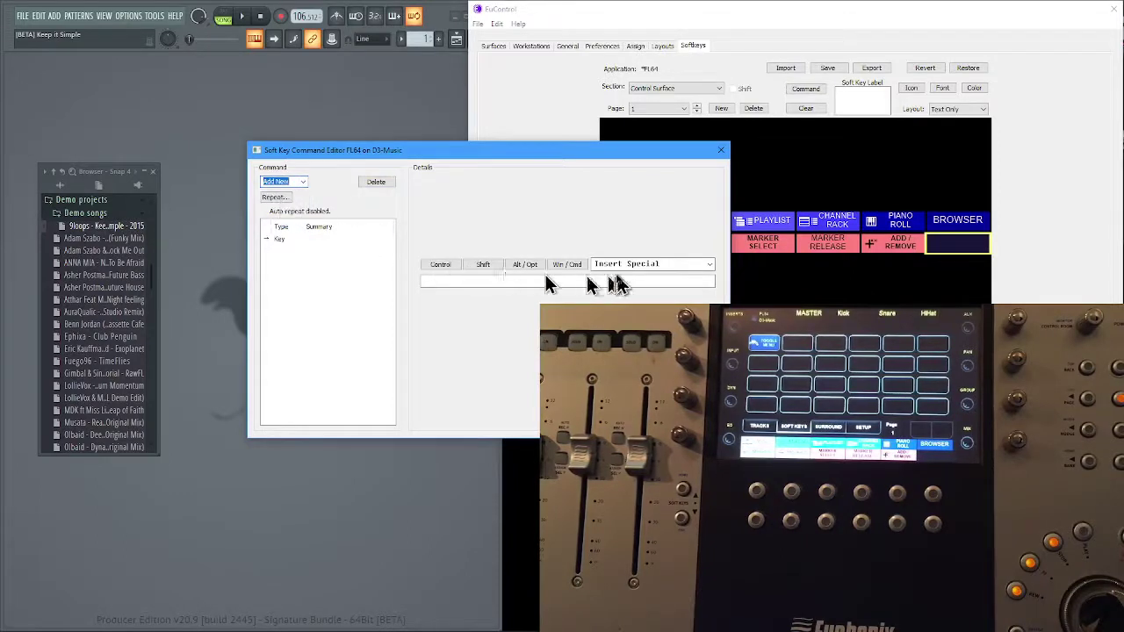
click(439, 265)
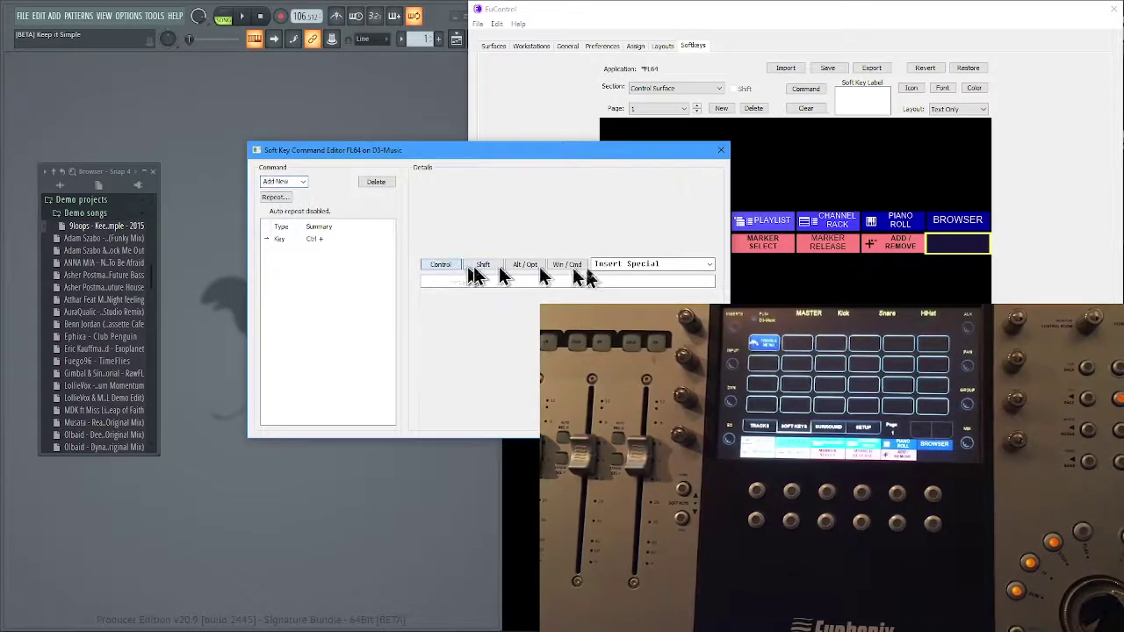
click(708, 265)
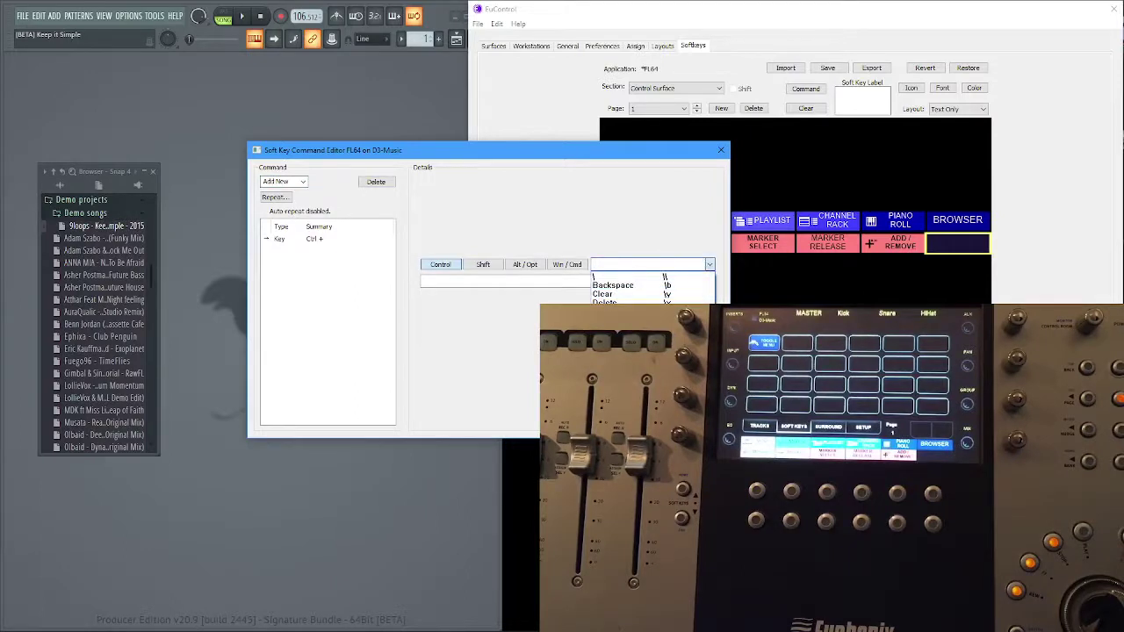
text(p*)
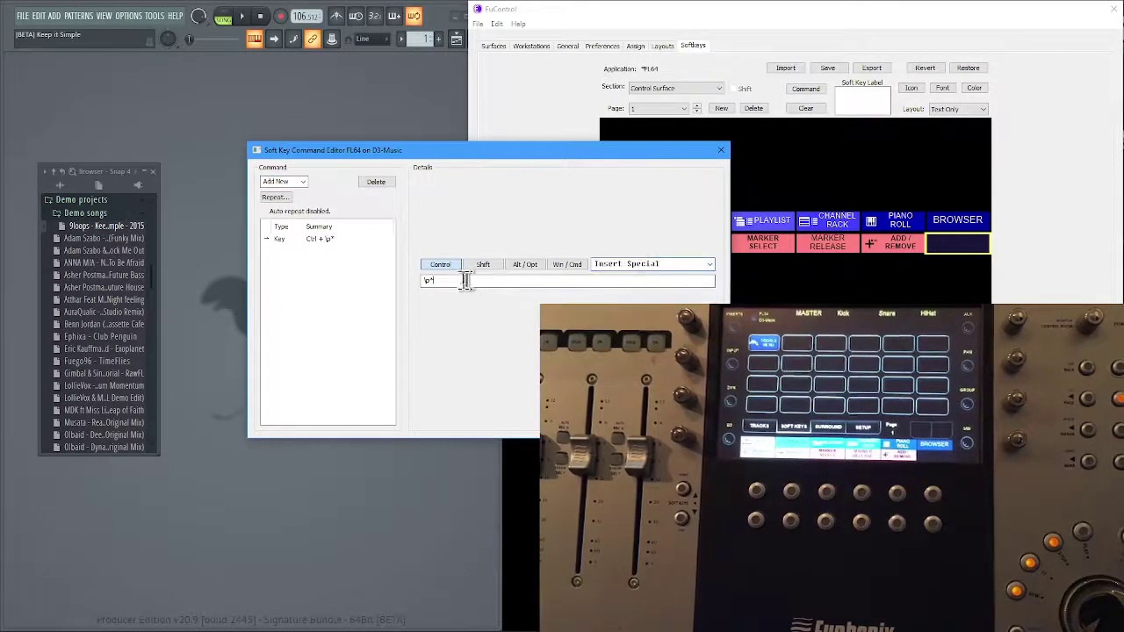
text(gjgj)
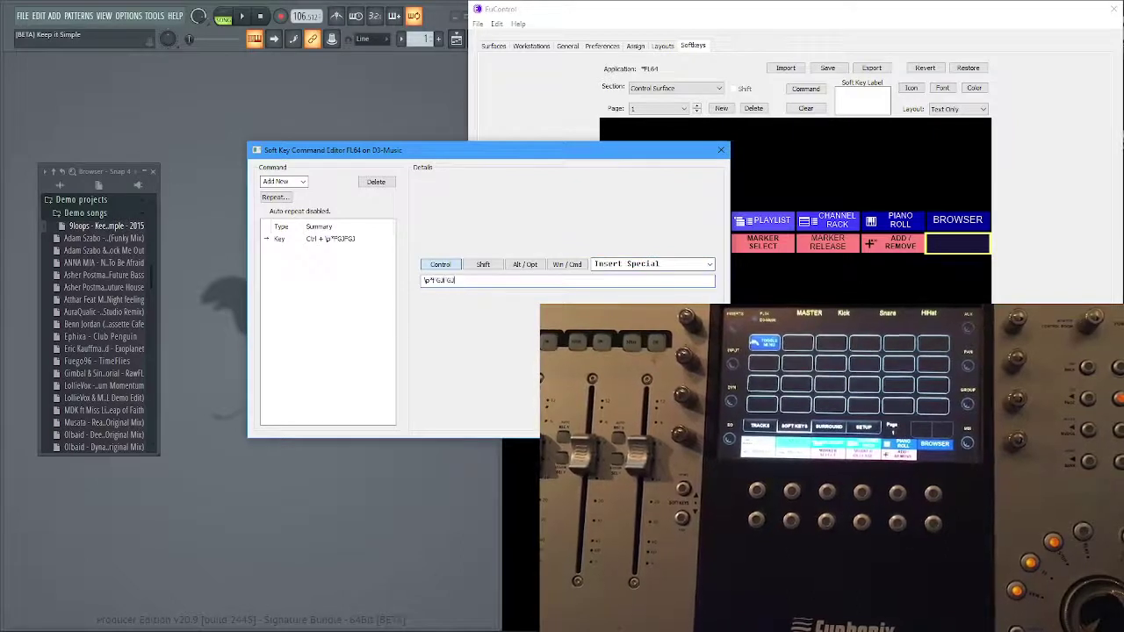
- Delete the keystroke command and add a Surface command in its place
click(376, 182)
click(298, 182)
click(284, 200)
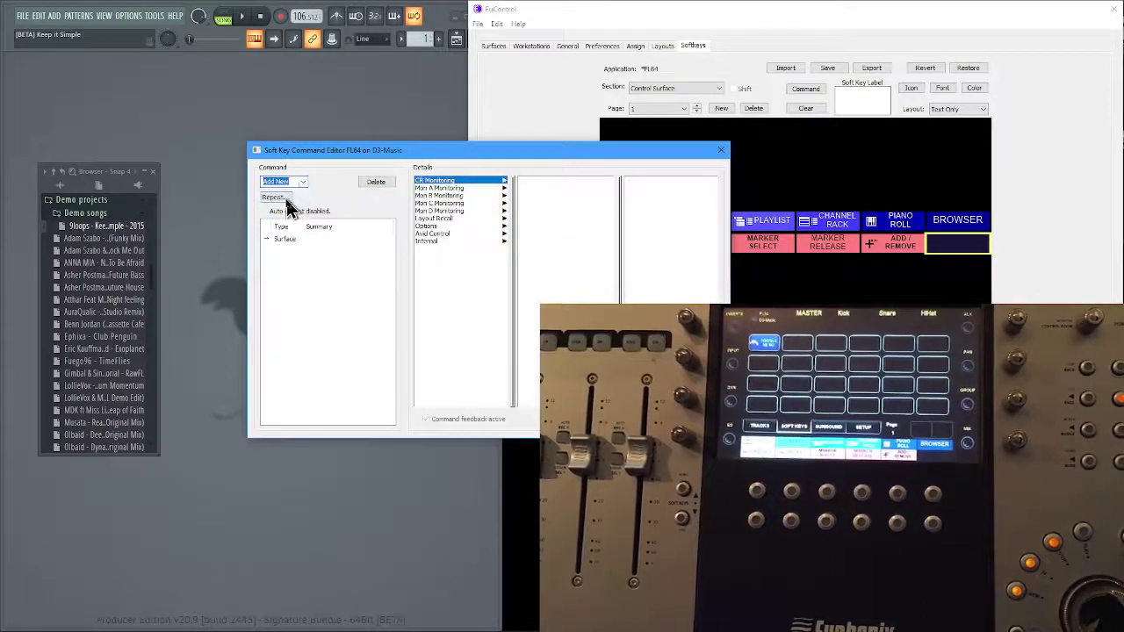
- Browse Mon A–D Monitoring, Layout Recall, Options, Avid Control and Internal, then delete the Surface command
click(448, 189)
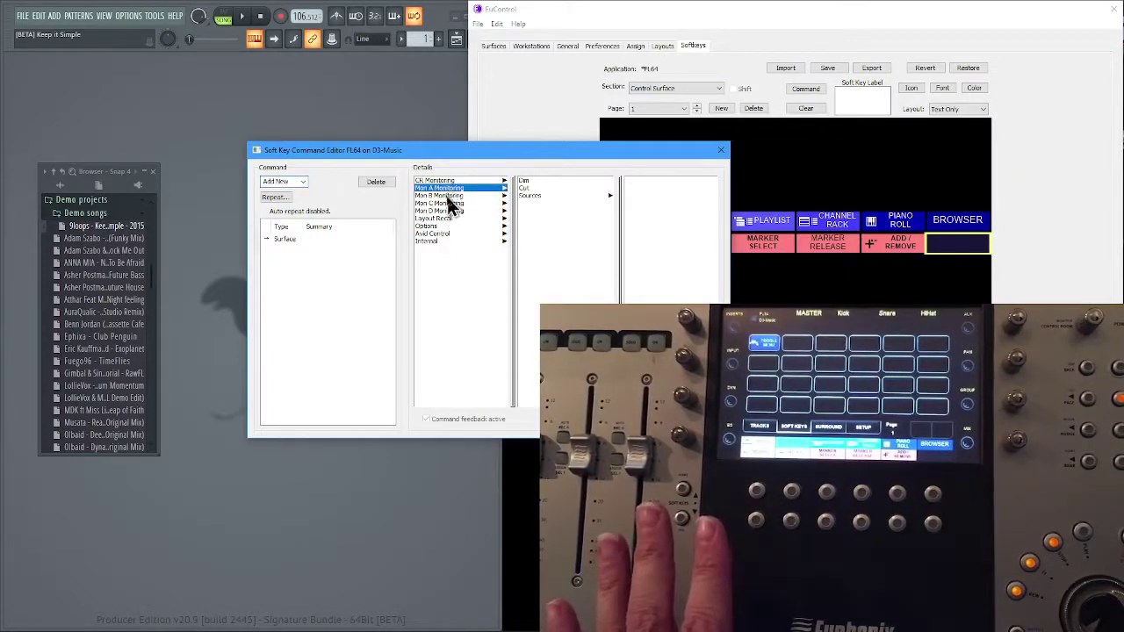
click(448, 196)
click(449, 204)
click(450, 211)
click(448, 219)
click(441, 226)
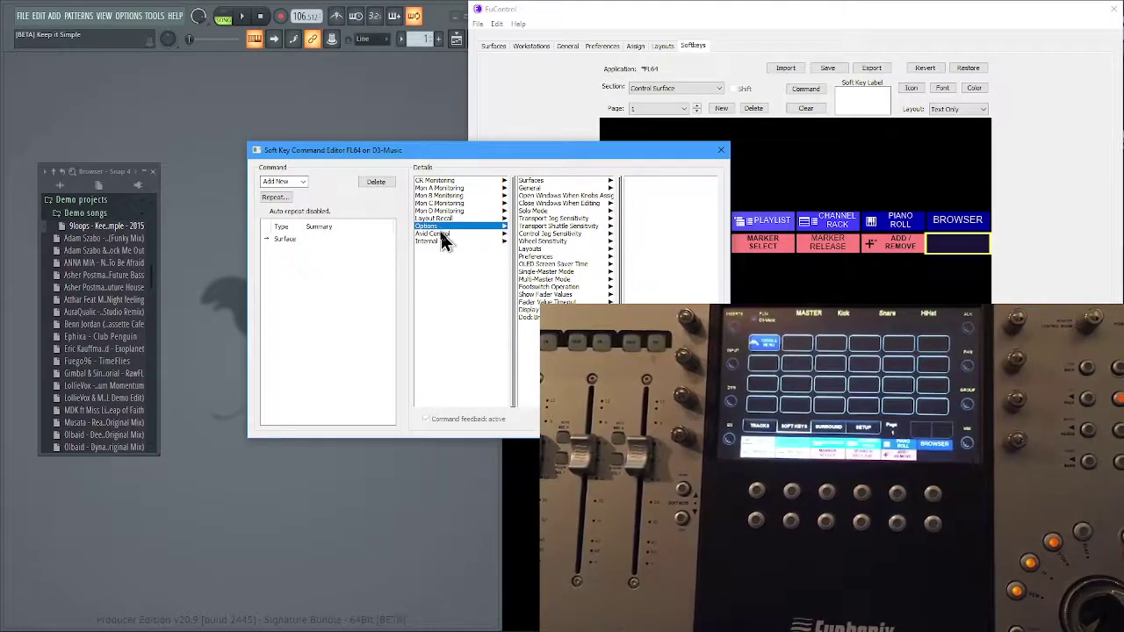
click(440, 233)
click(439, 241)
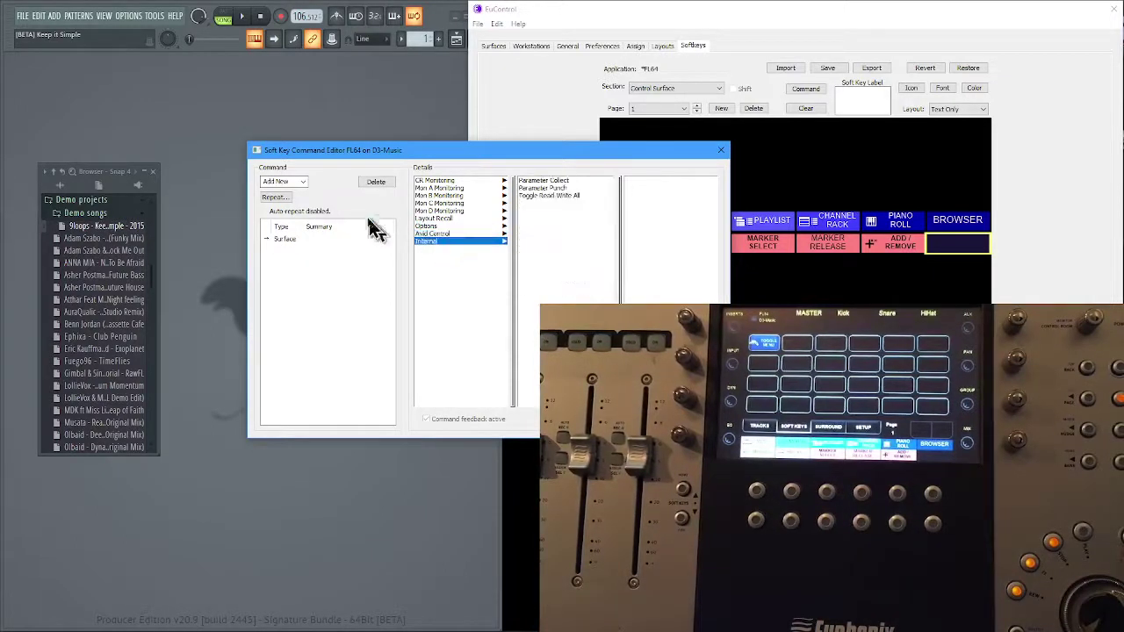
click(376, 182)
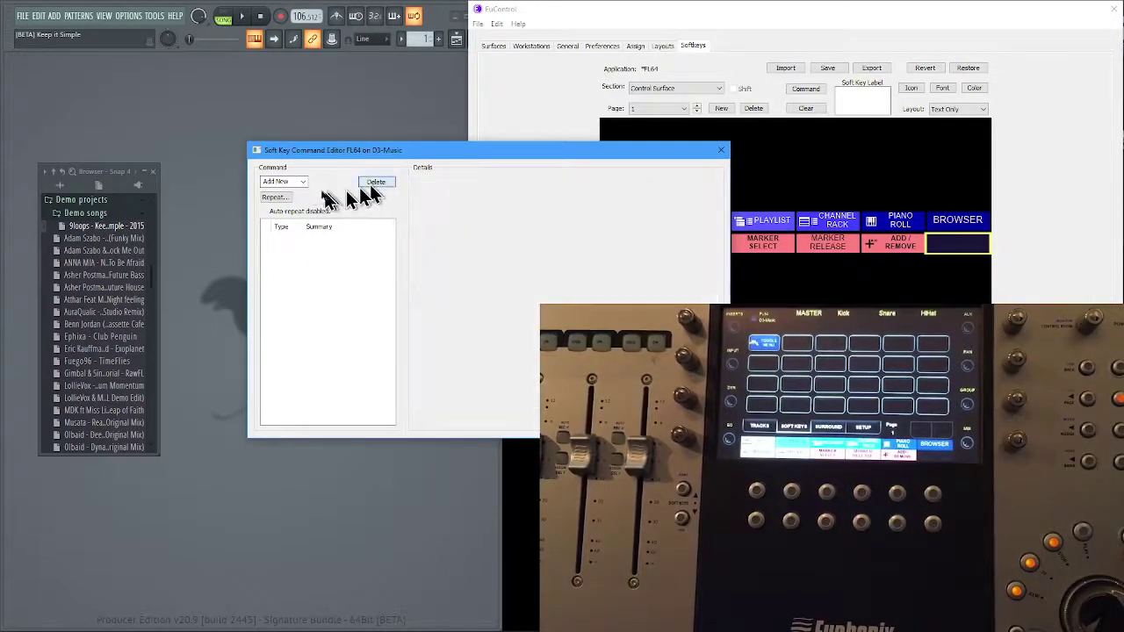
- Add a Touchscreen Next Page command to the soft key, then delete it again
click(303, 182)
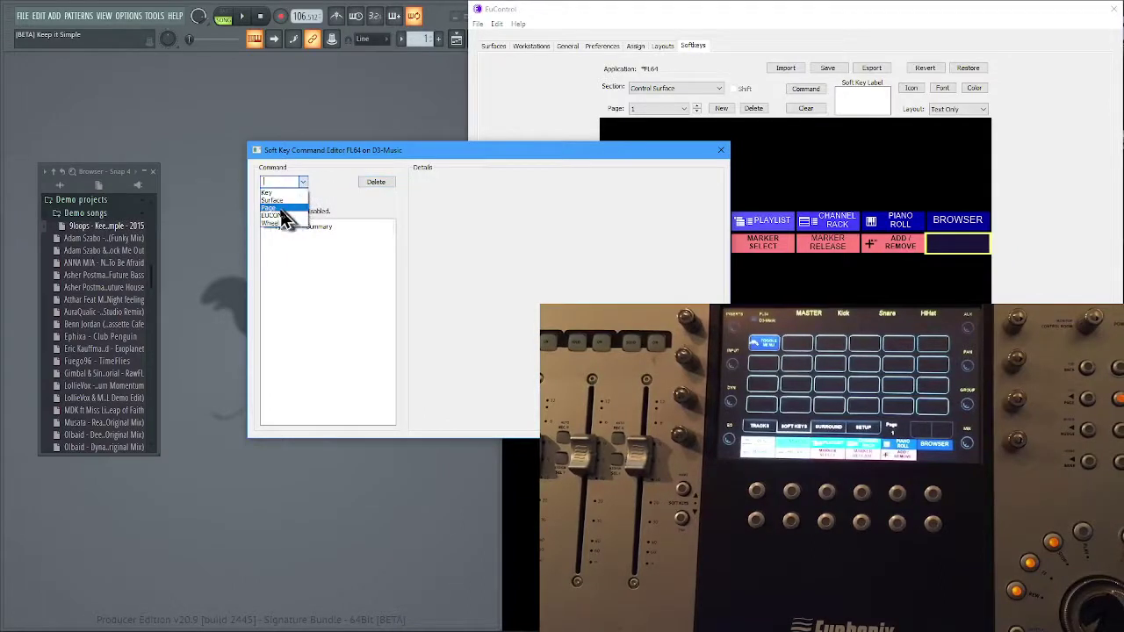
click(281, 208)
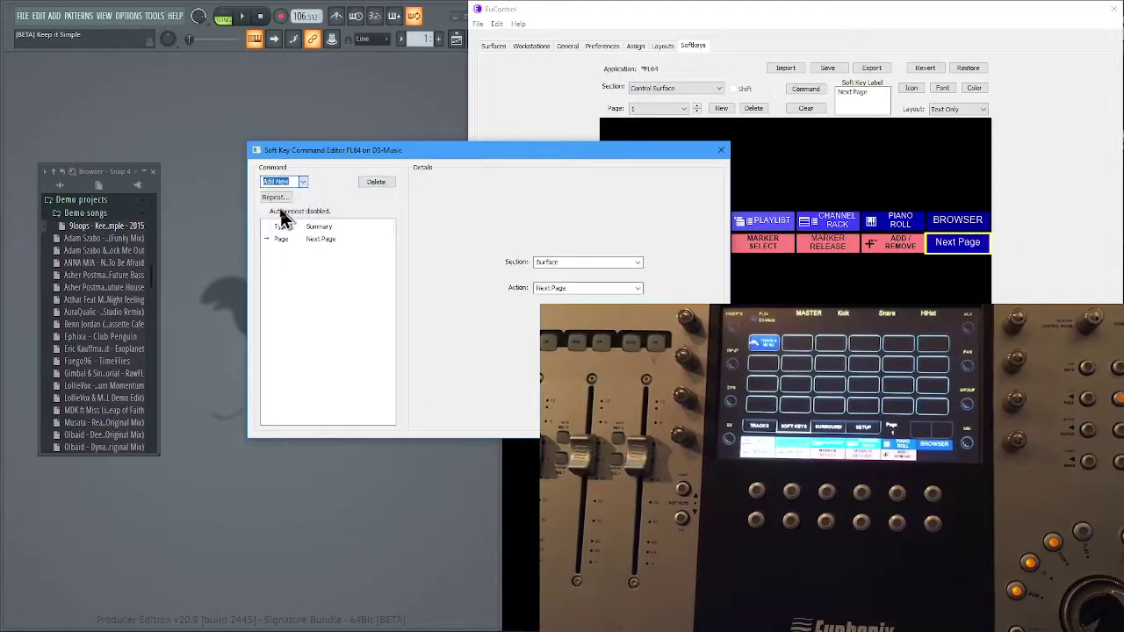
click(636, 263)
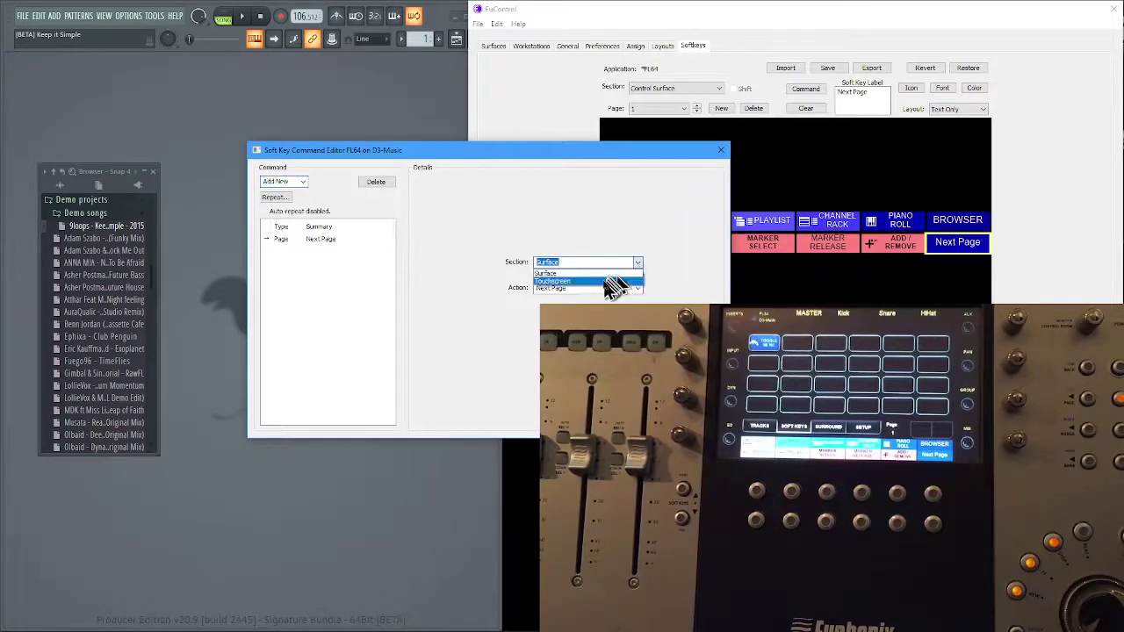
click(606, 280)
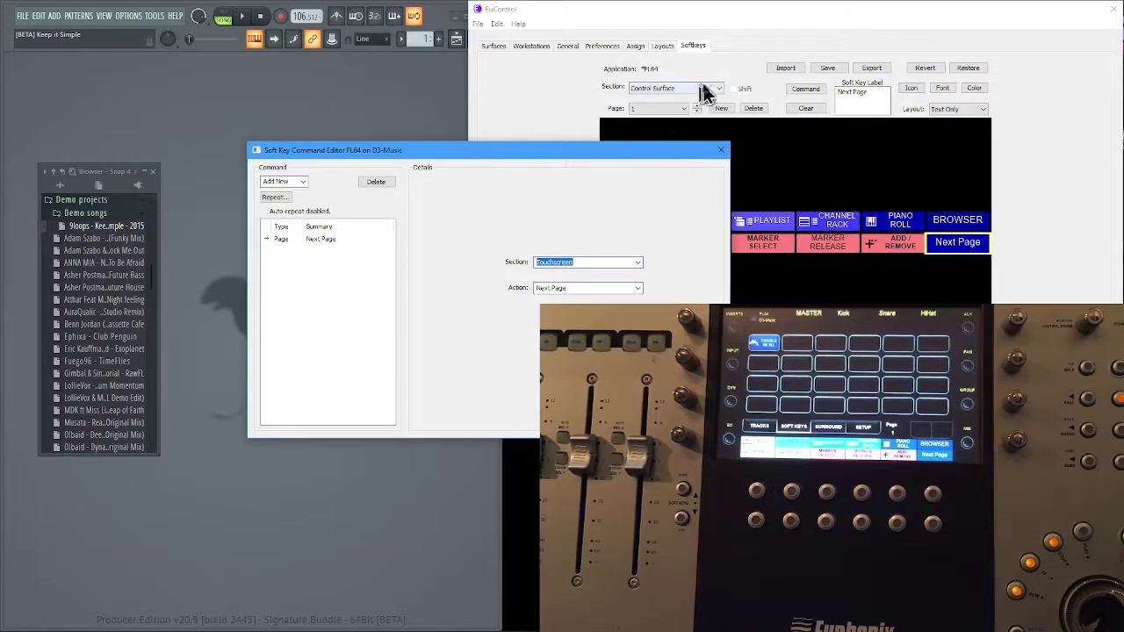
click(638, 290)
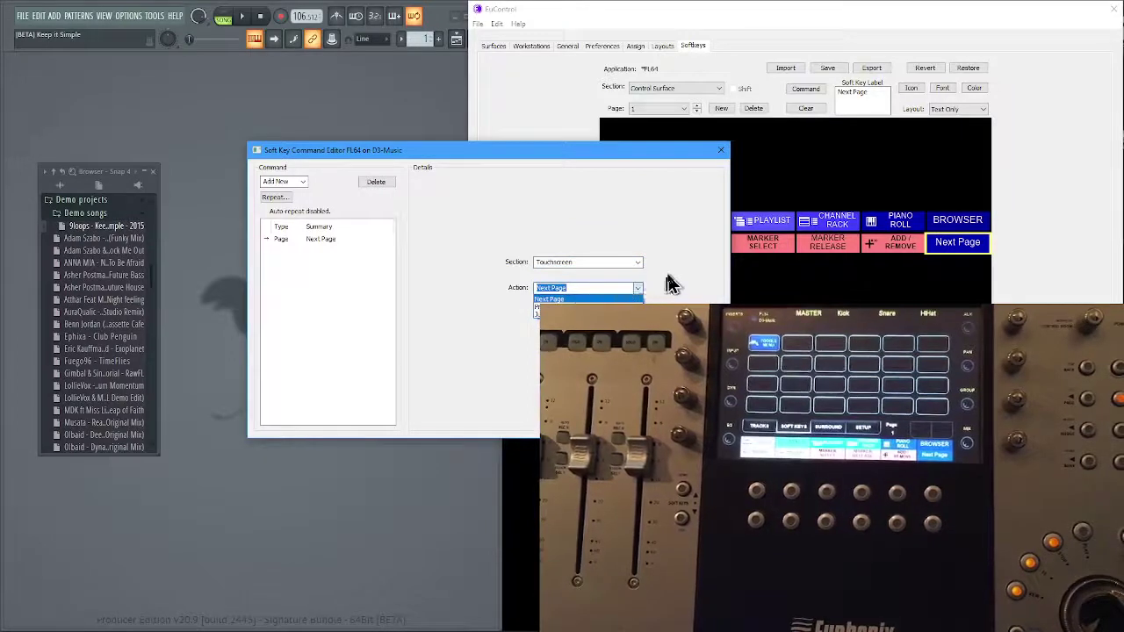
click(550, 300)
click(376, 182)
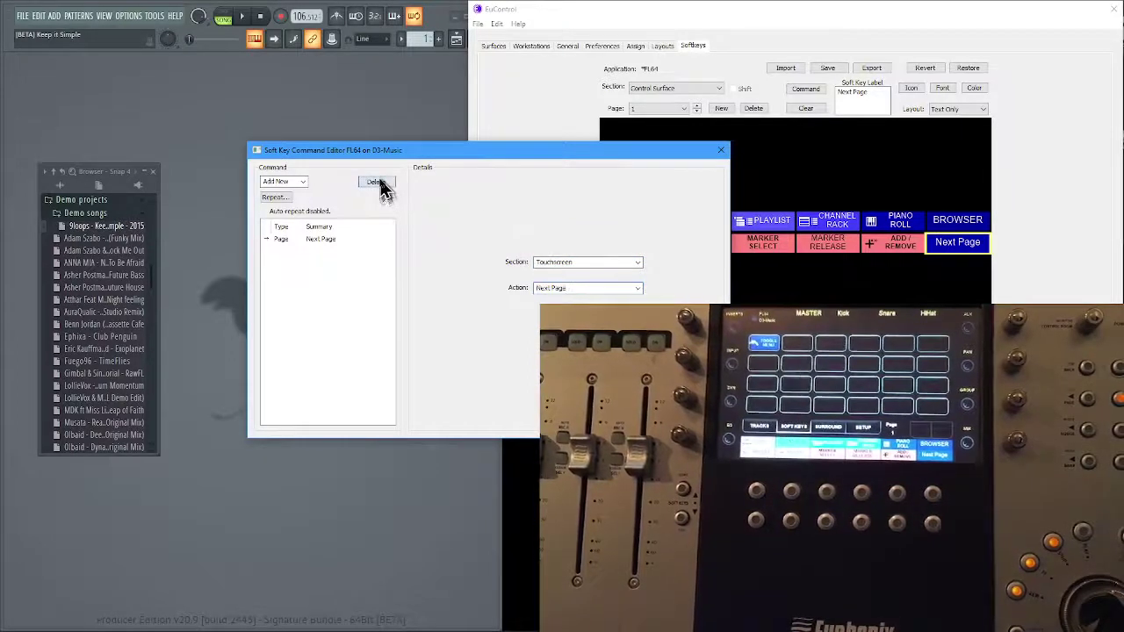
click(302, 184)
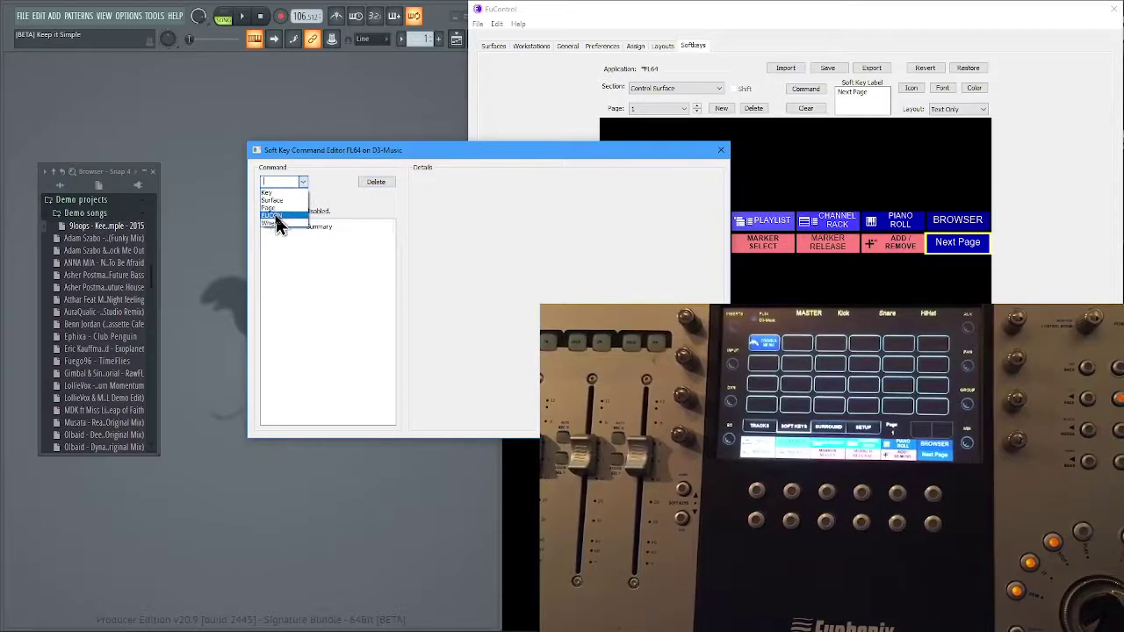
- Try a Wheel command set to Transport Jog, then remove it from the soft key
click(278, 226)
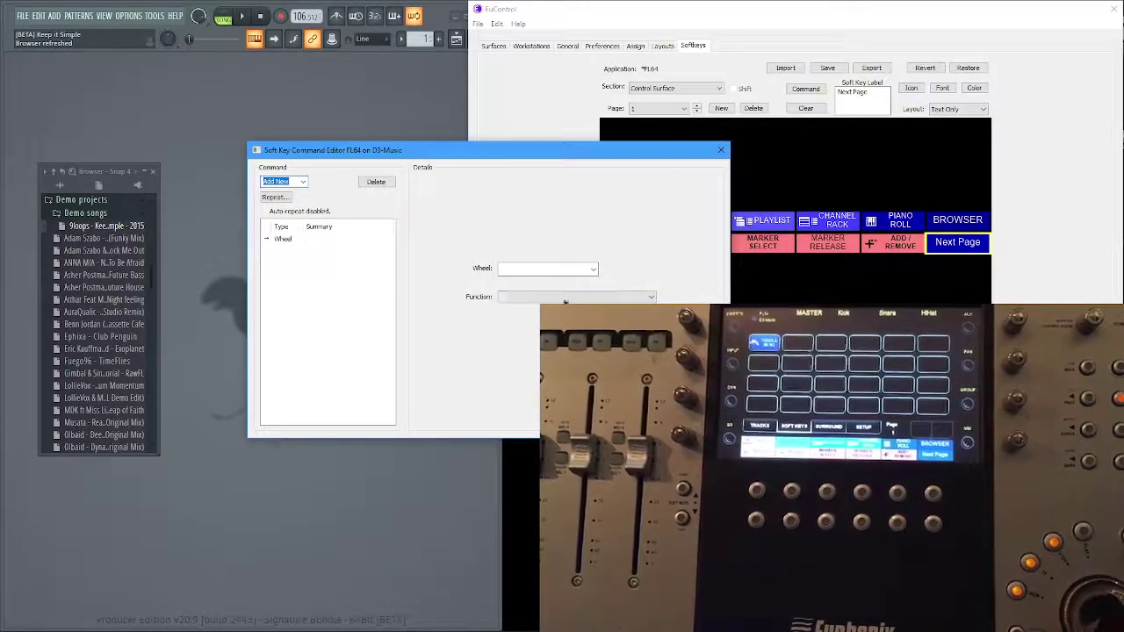
click(590, 270)
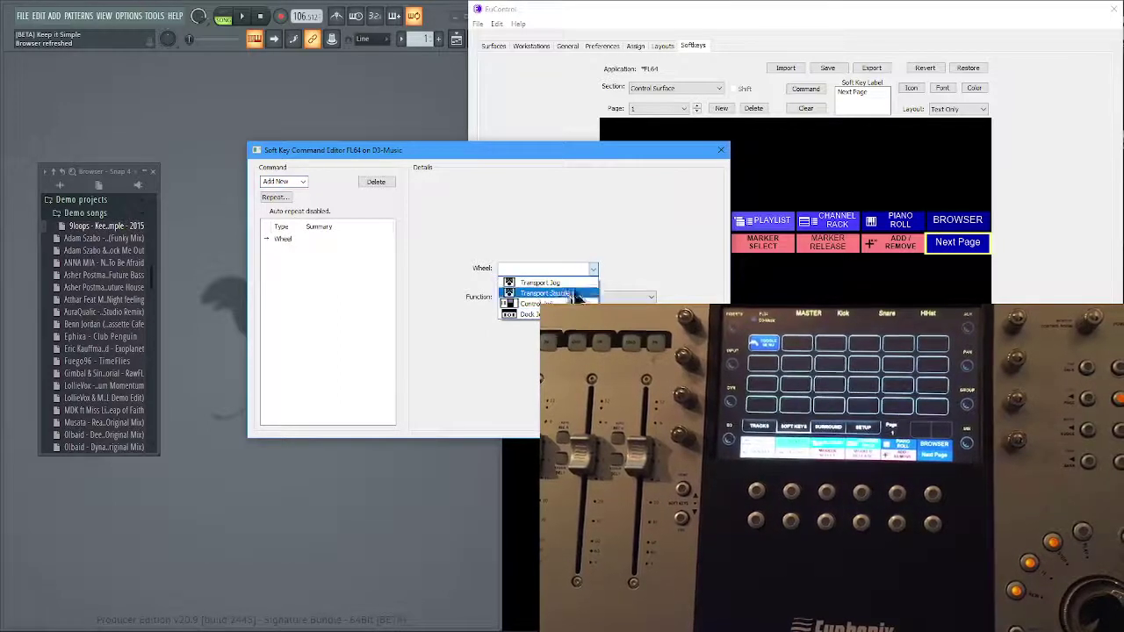
click(577, 285)
click(622, 299)
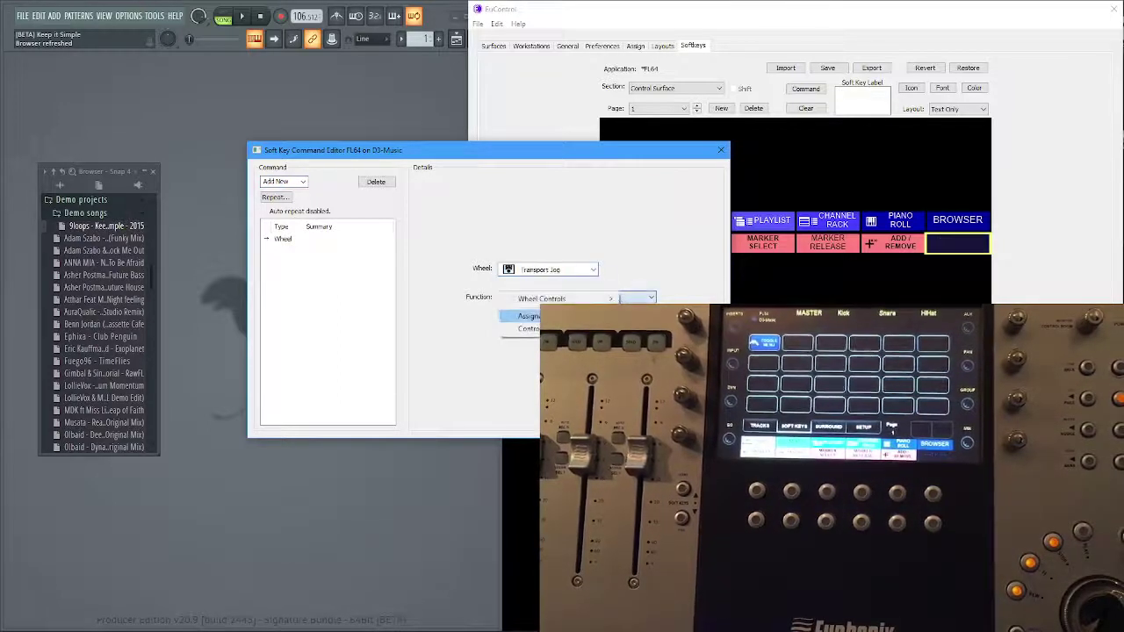
mouse_move(568, 300)
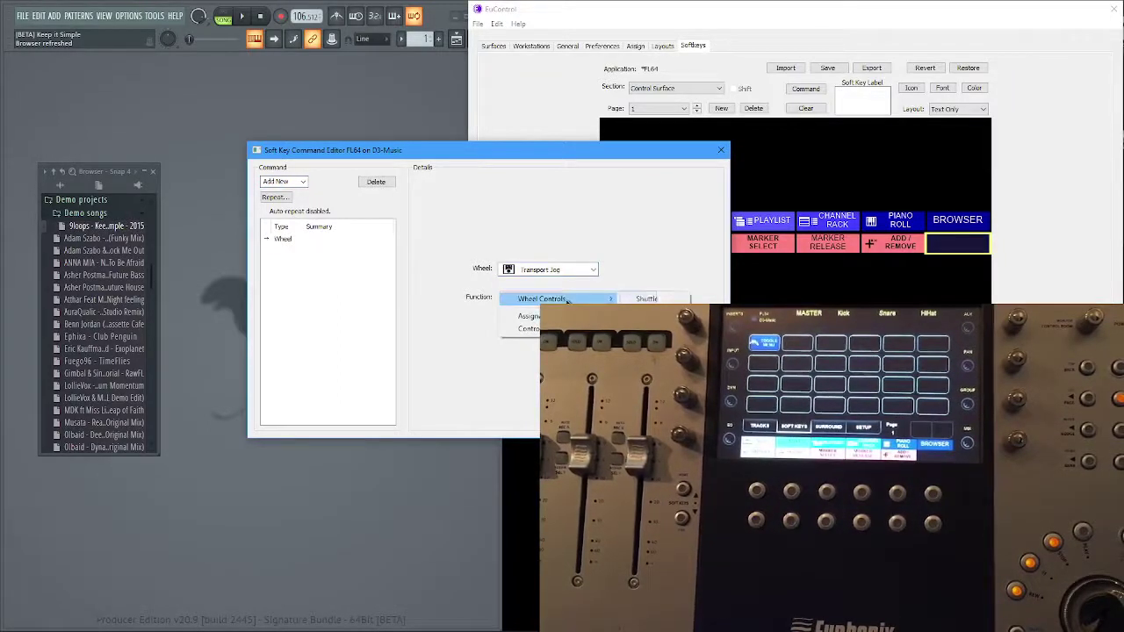
click(514, 283)
click(372, 182)
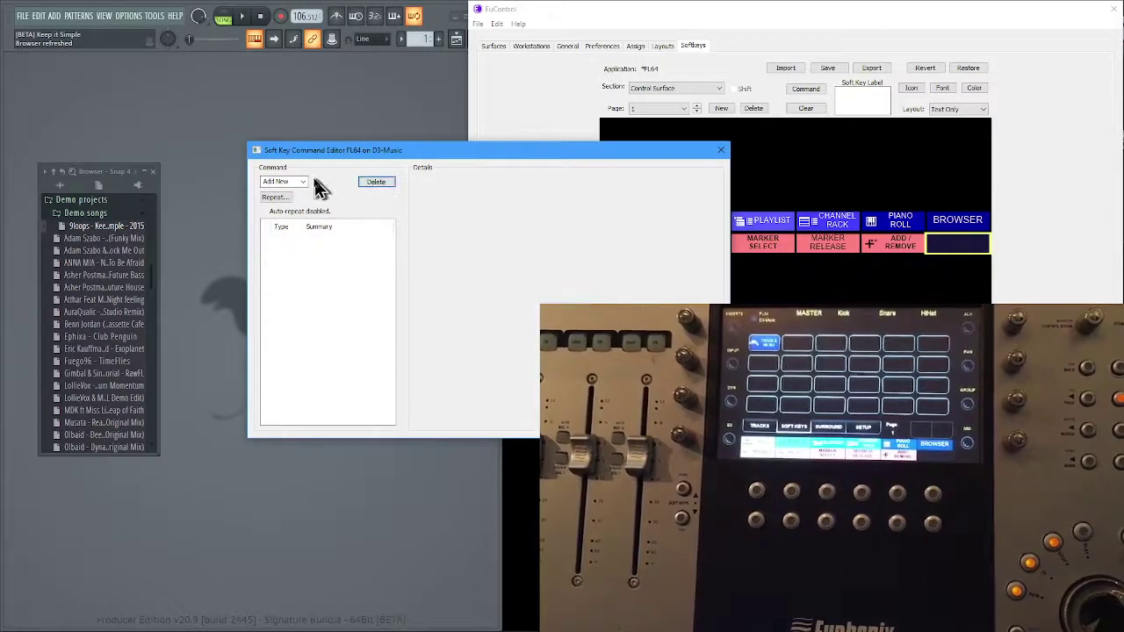
- Add a EuCon command and browse Global Mackie Controls categories down to the F Keys list (F1–F16)
click(303, 182)
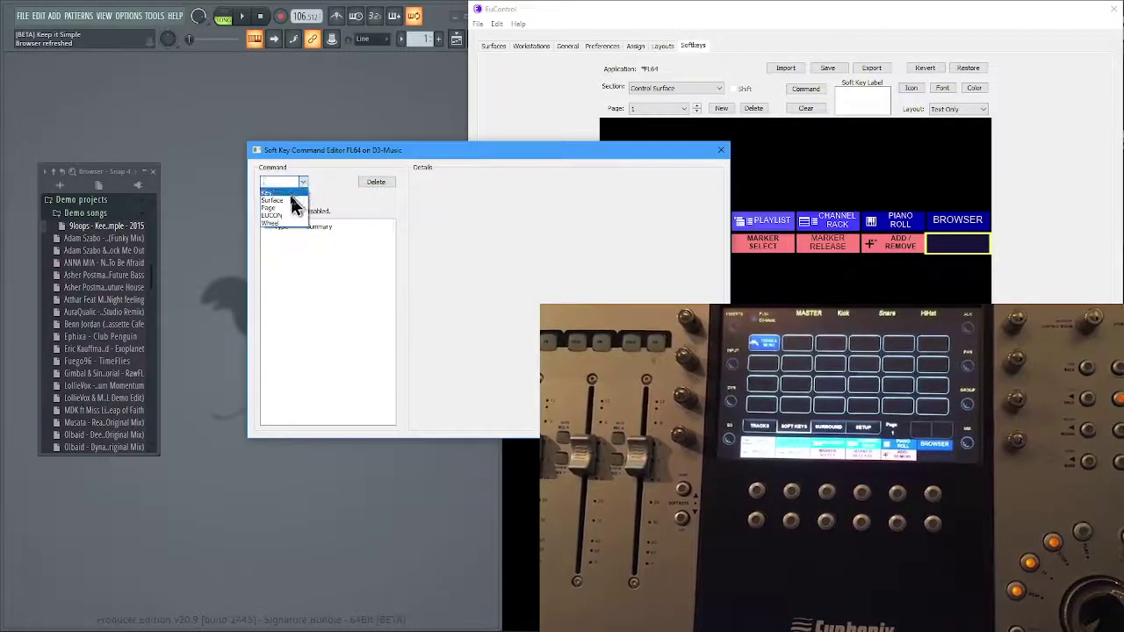
click(289, 216)
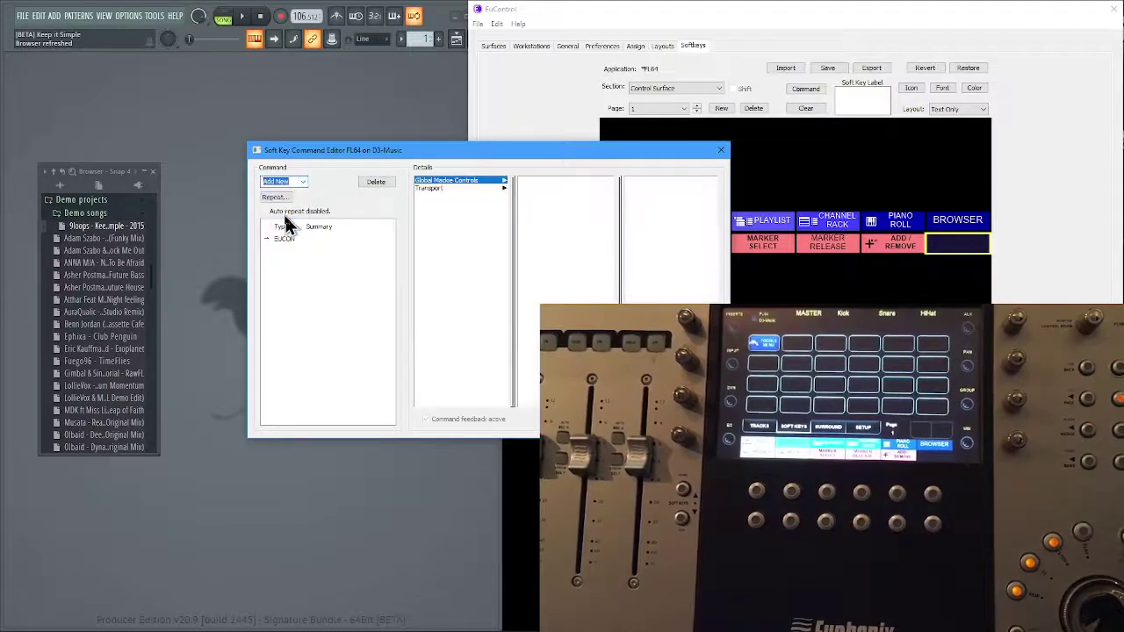
click(439, 181)
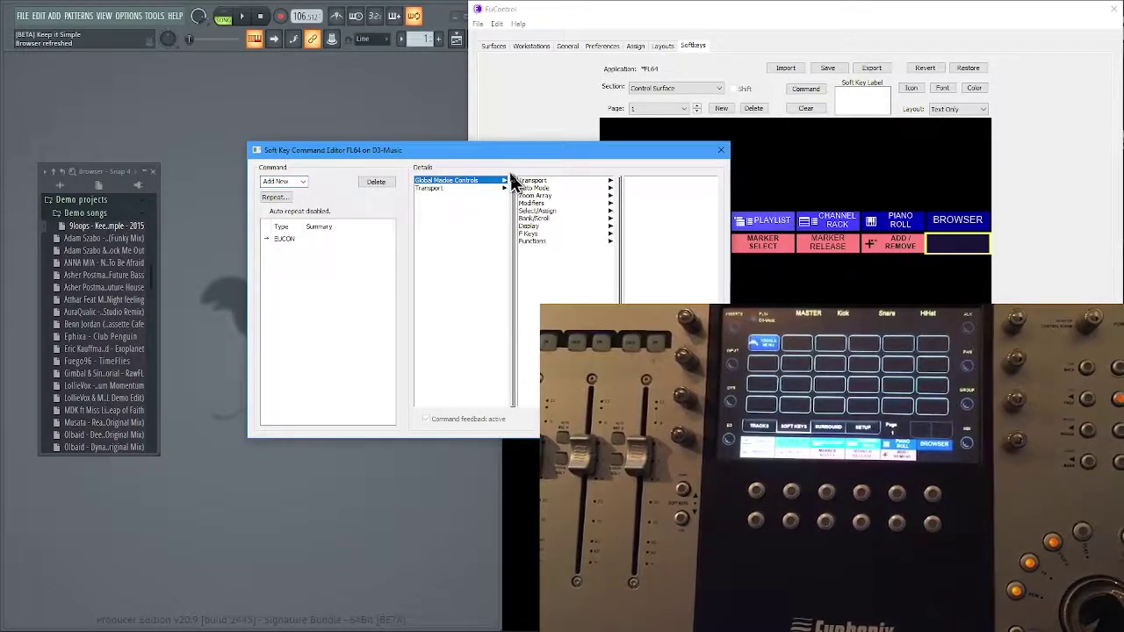
click(542, 184)
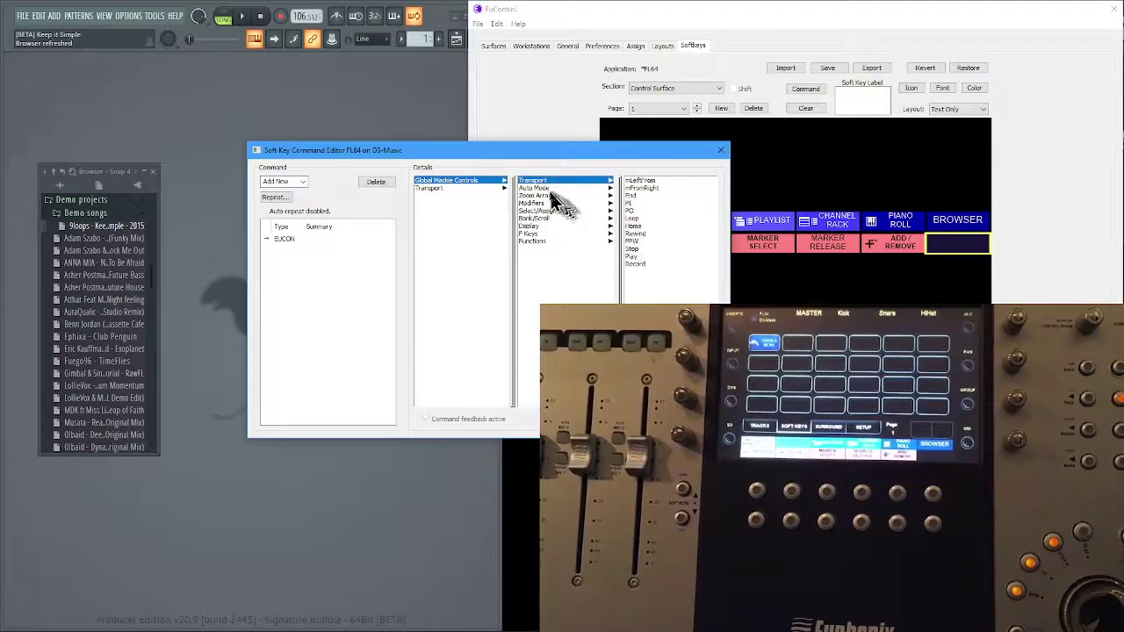
click(545, 190)
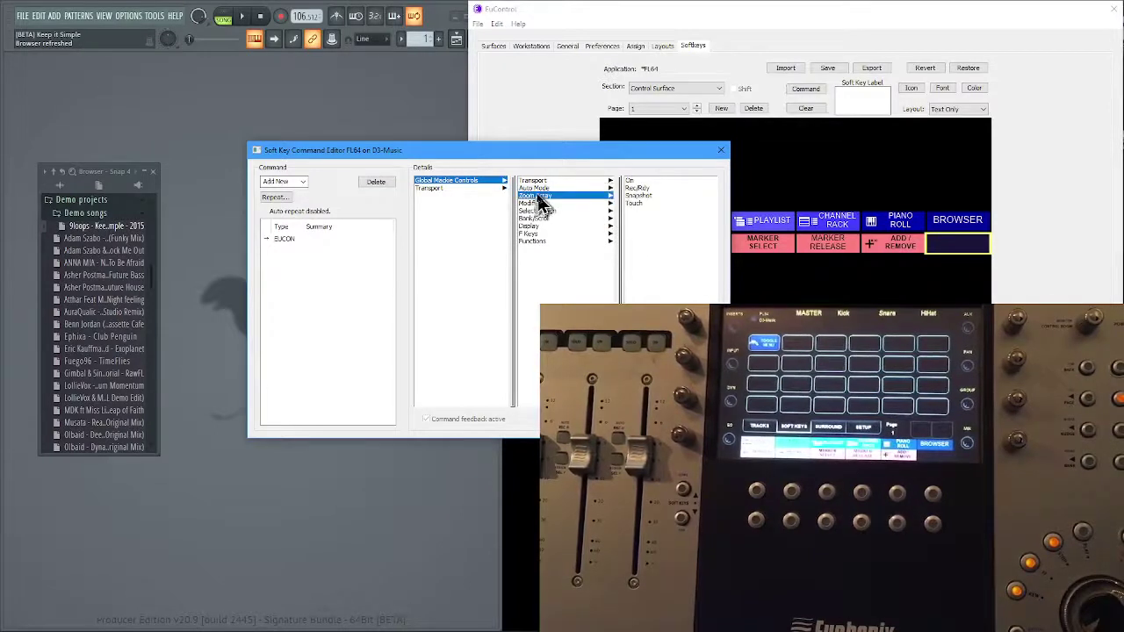
click(539, 196)
click(532, 203)
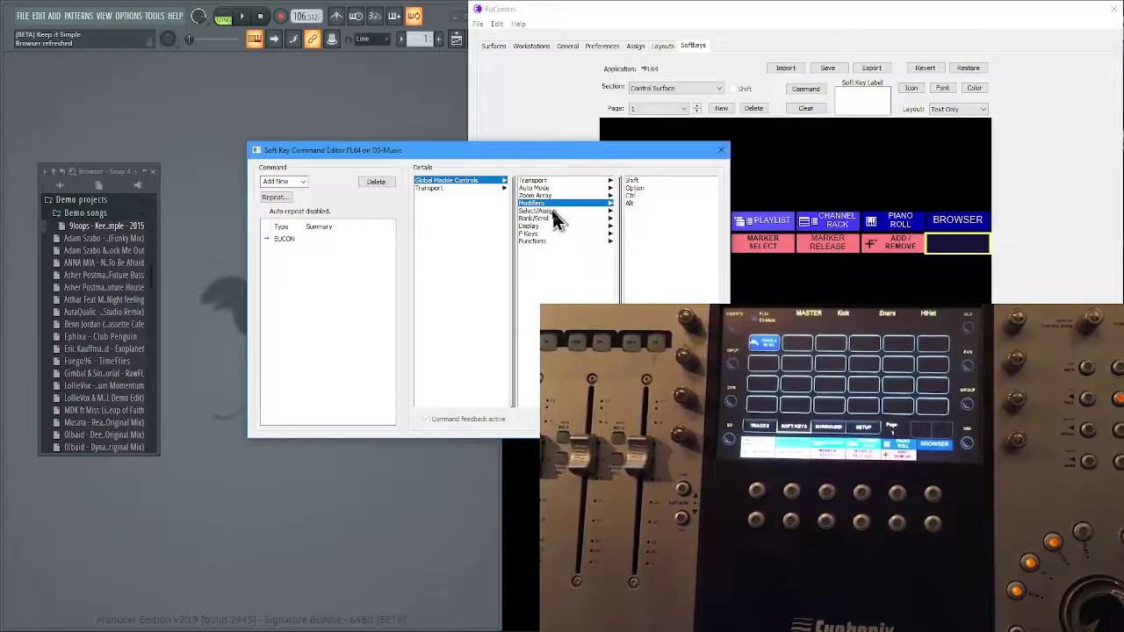
click(553, 212)
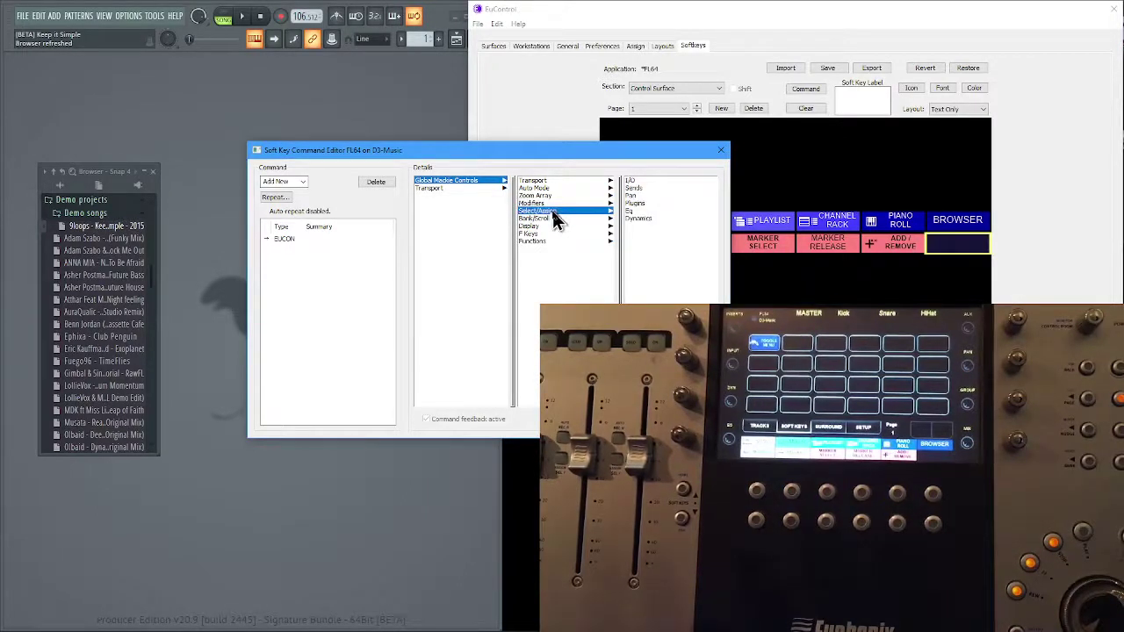
click(541, 219)
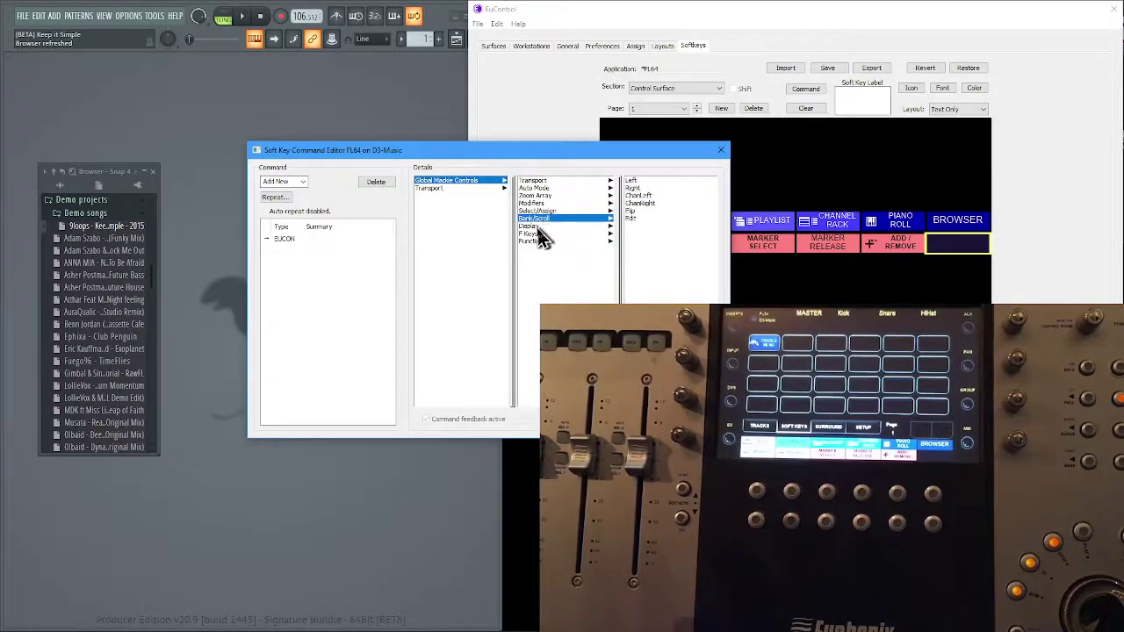
click(538, 227)
click(538, 234)
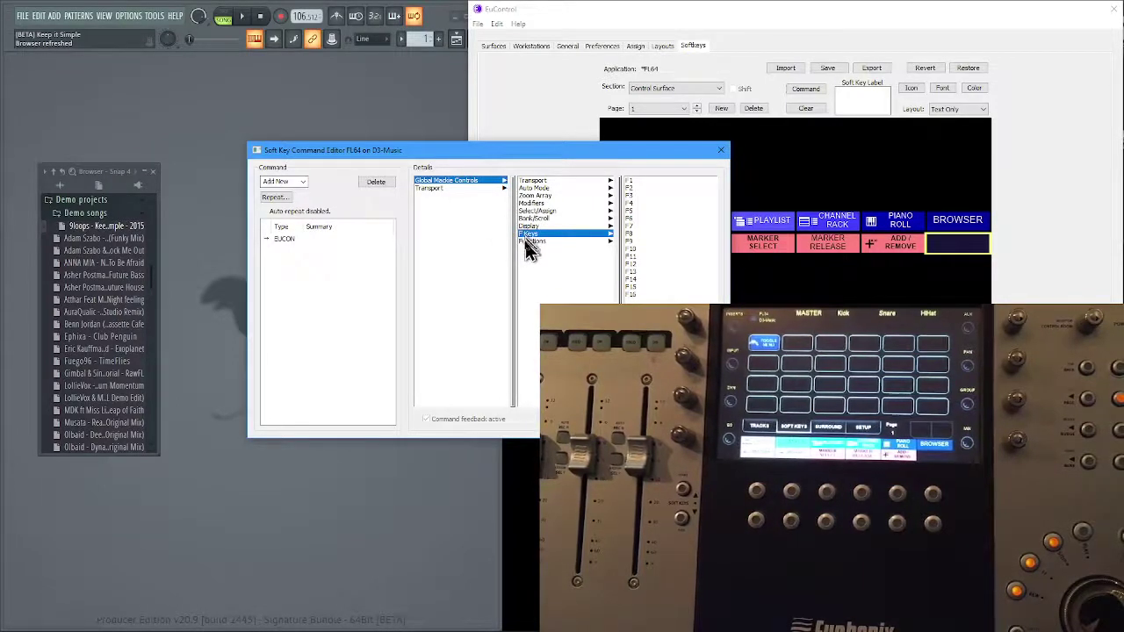
- Assign F16 to the soft key and replace its label with COLOURS
click(633, 296)
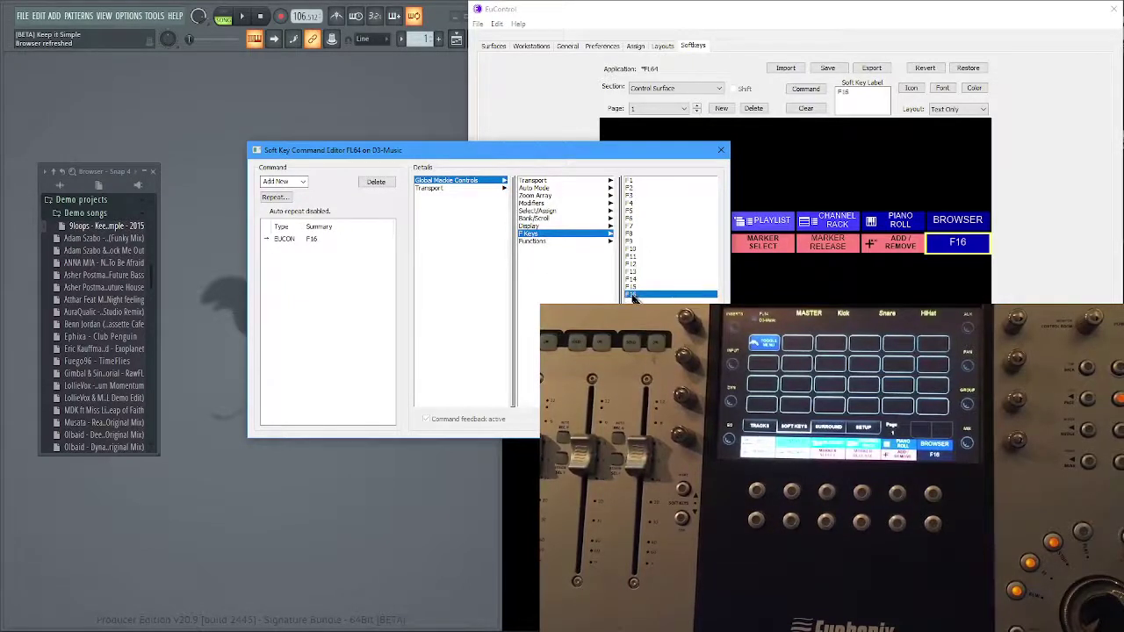
click(720, 150)
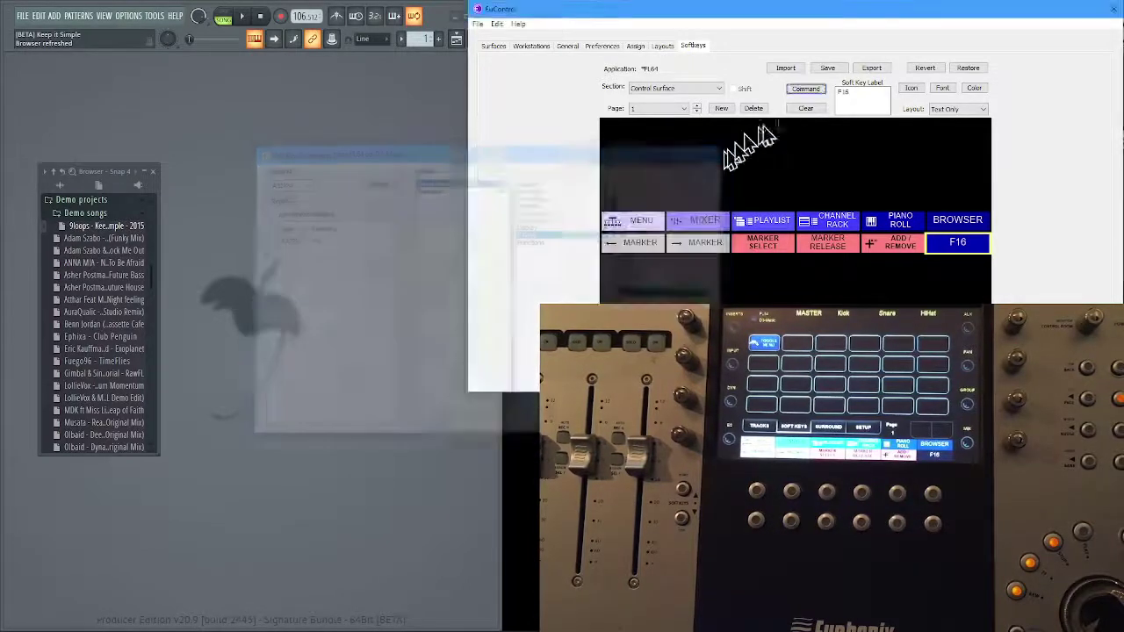
drag(867, 93, 839, 93)
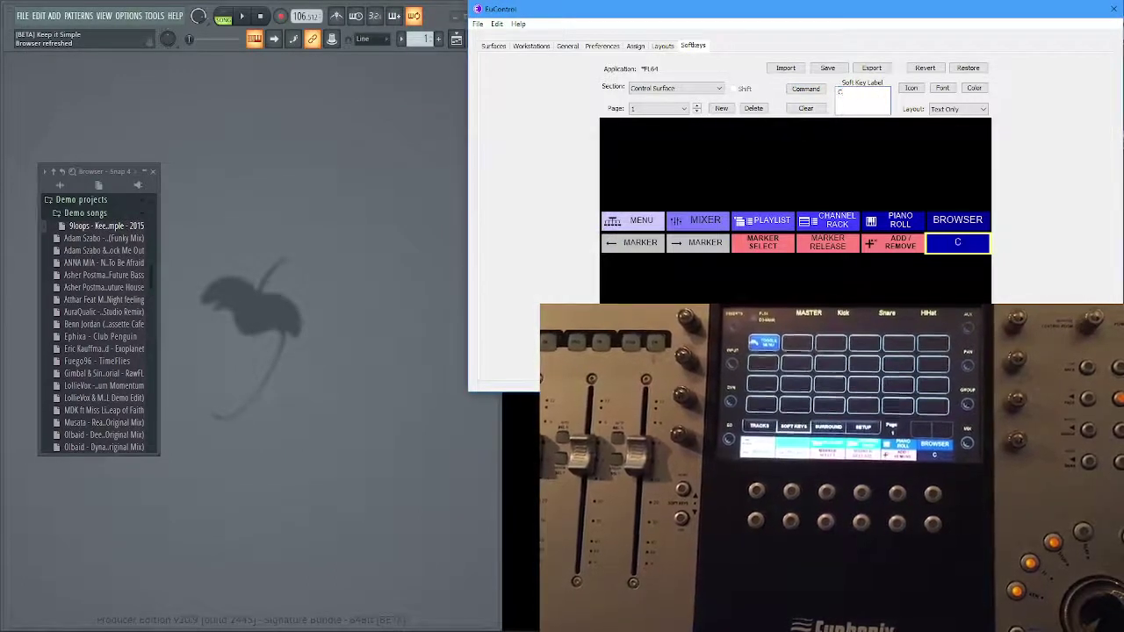
text(COLOURS)
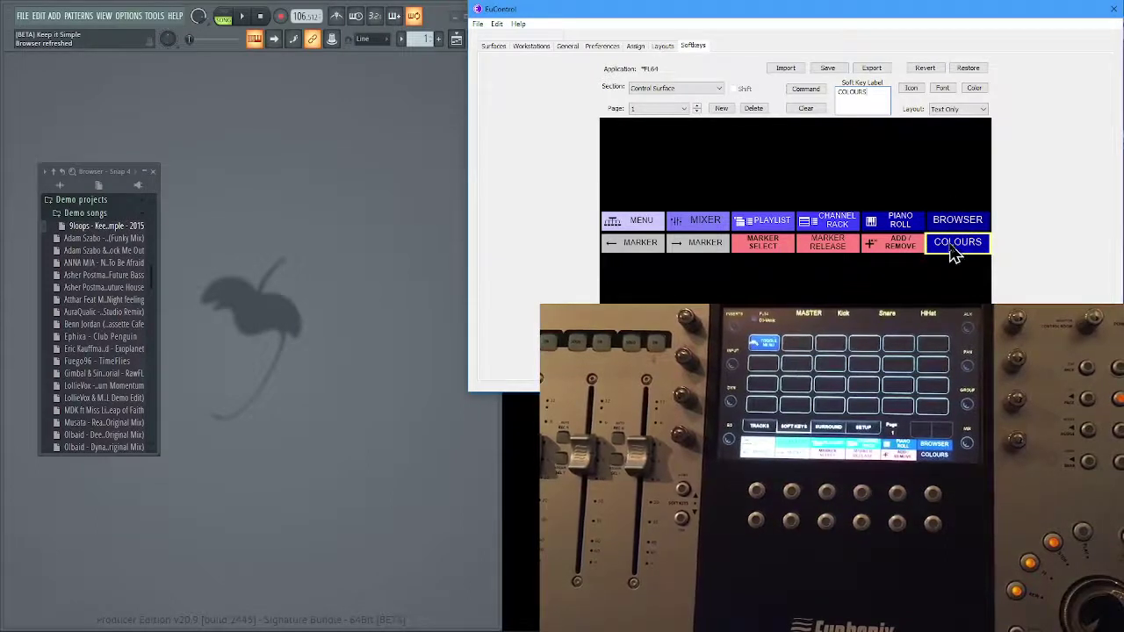
- Close EuControl and recolour the Kick mixer track dim gray
click(1114, 11)
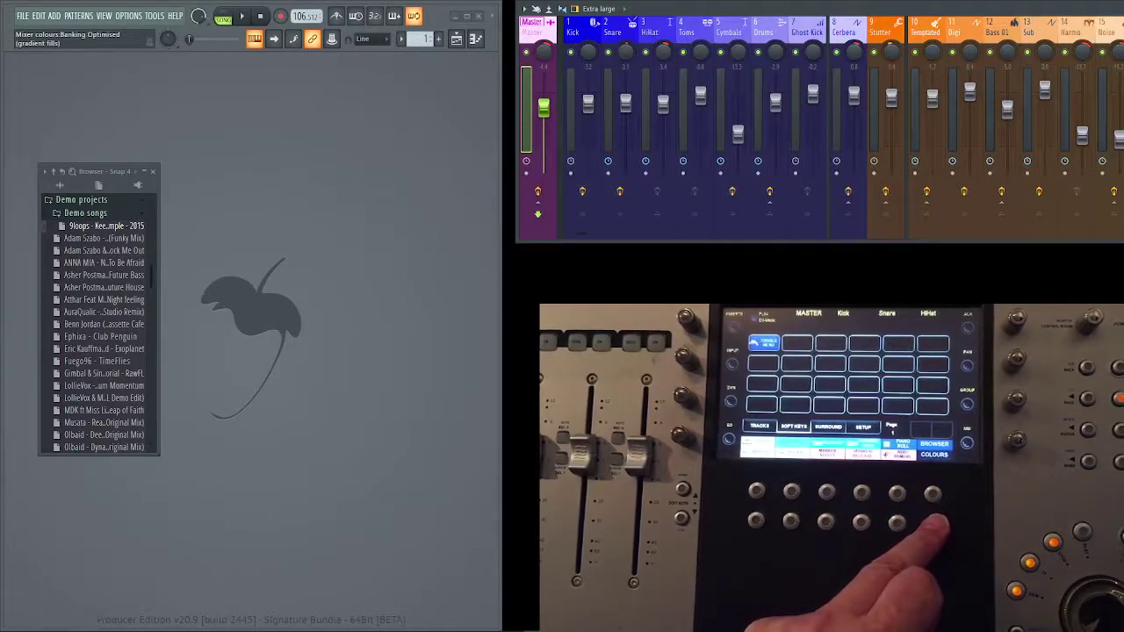
right_click(604, 21)
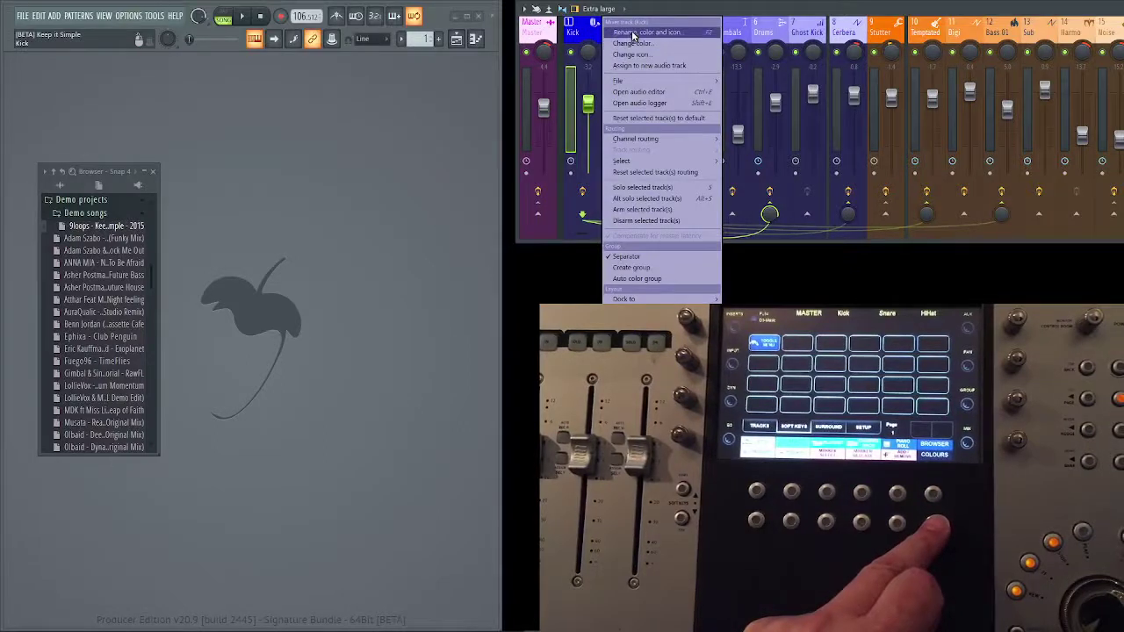
click(633, 43)
click(708, 146)
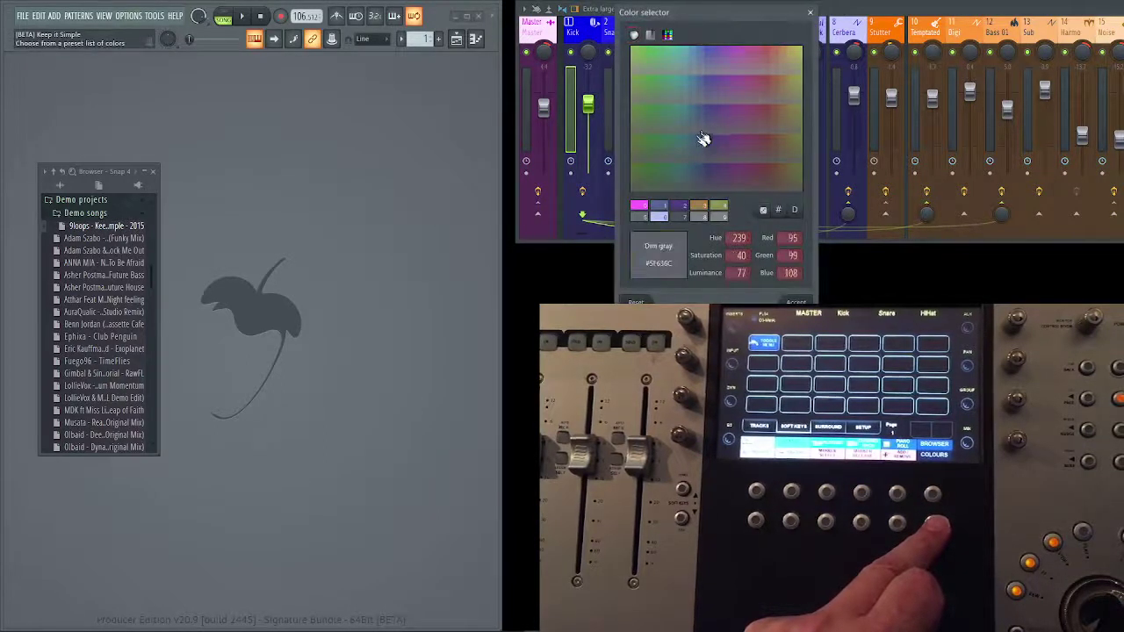
click(795, 301)
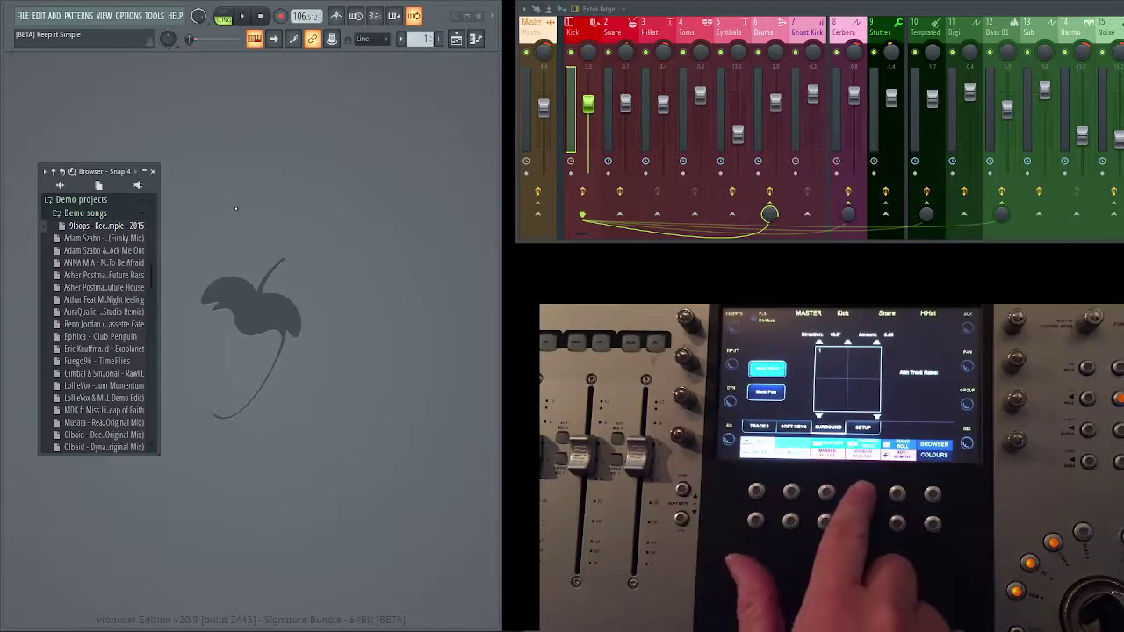
key(F6)
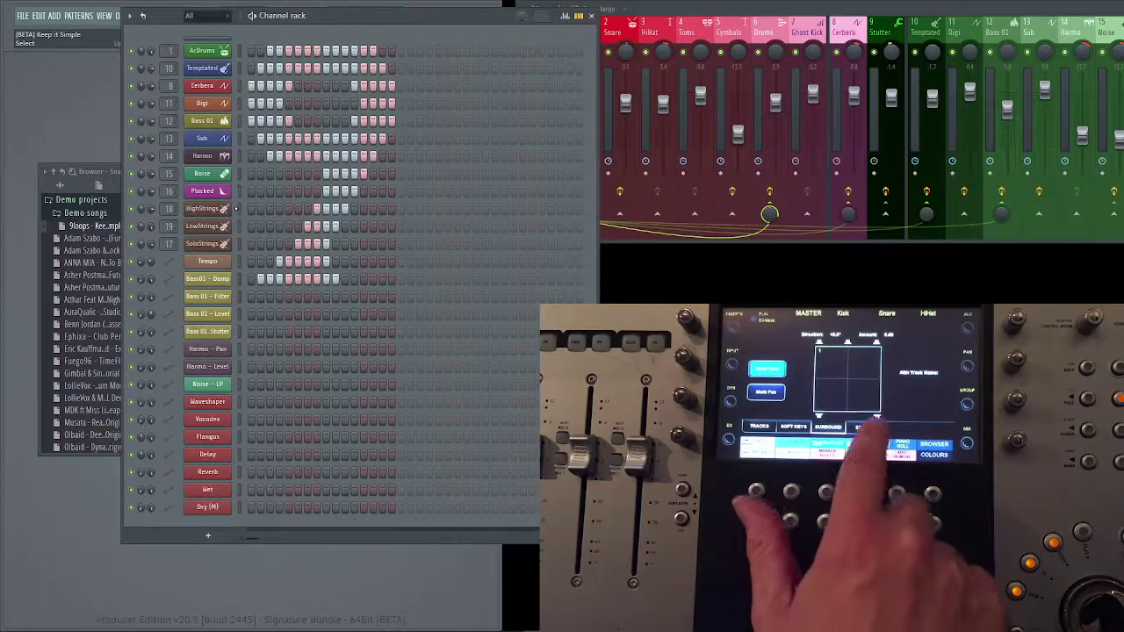
key(F6)
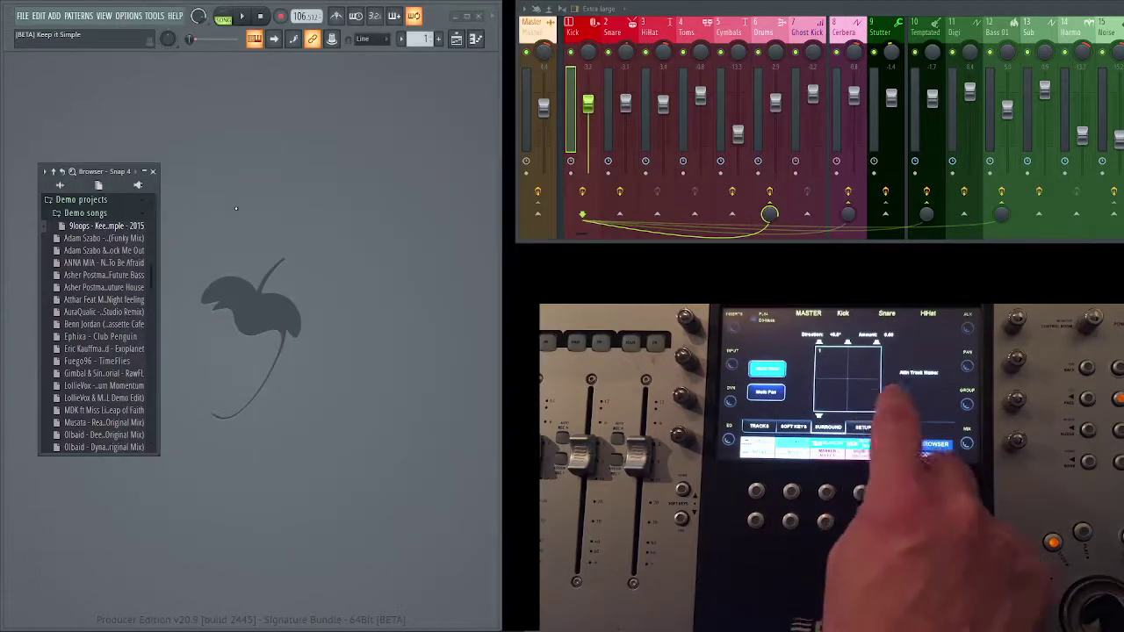